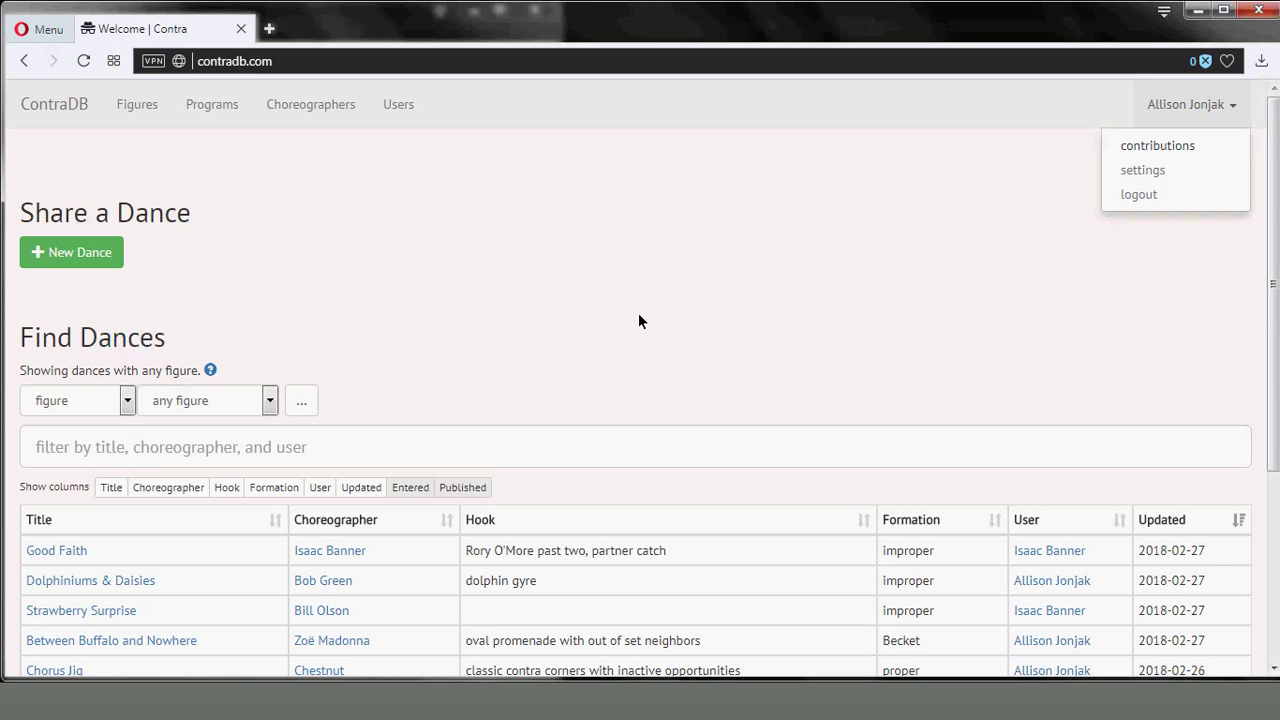
Narrow the ContraDB browser window from its left edge so the source dance page shows beside it.
click(751, 341)
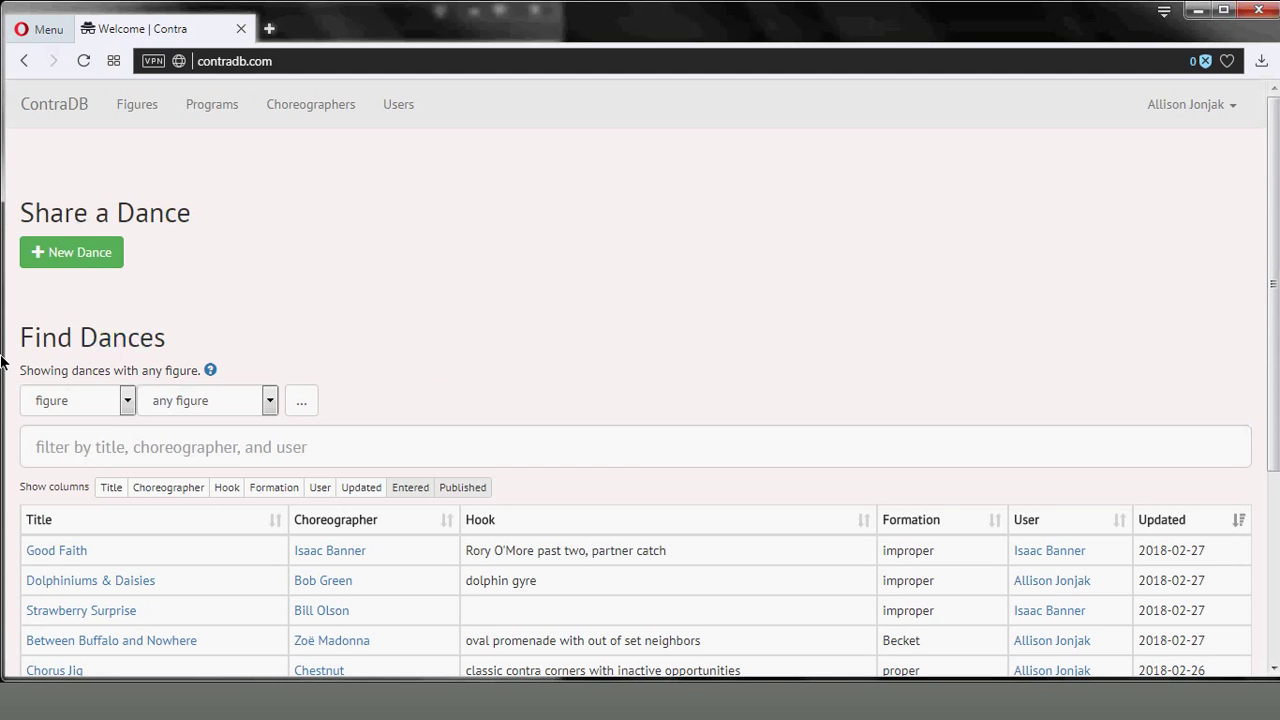
drag(0, 362, 551, 382)
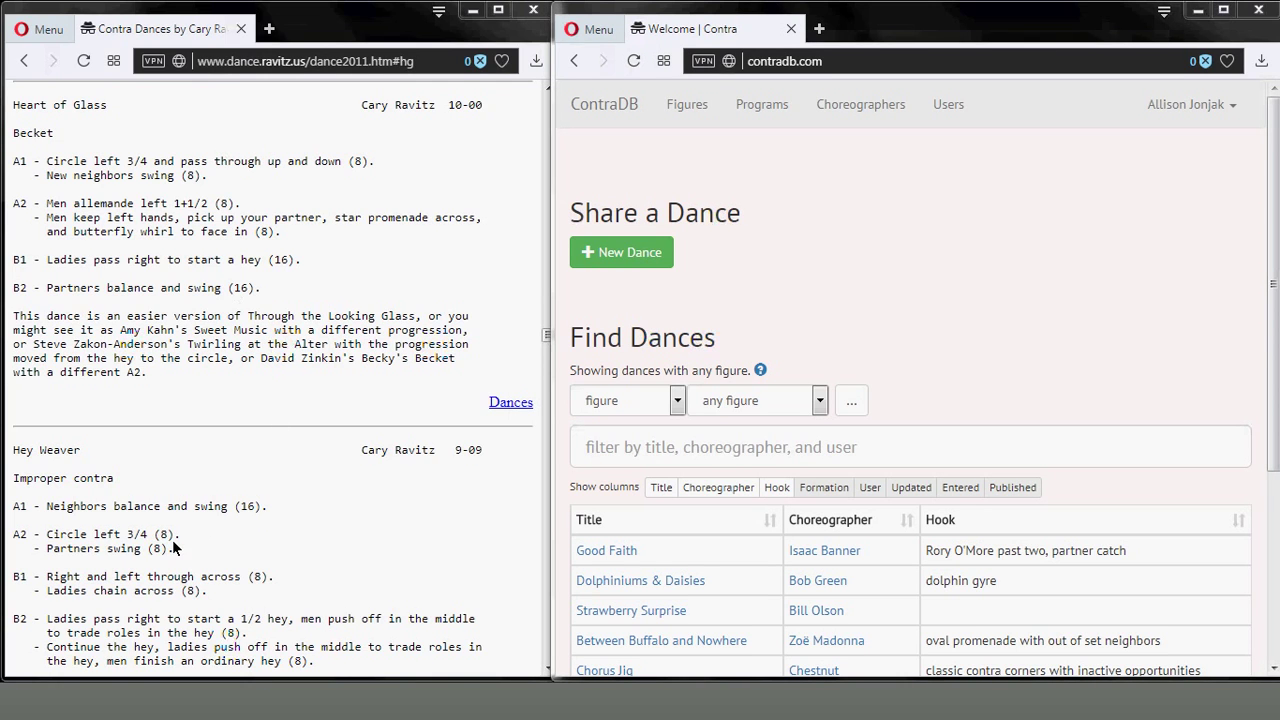
Filter the existing dances by "heart" to check for a duplicate, and clear the filter.
click(629, 454)
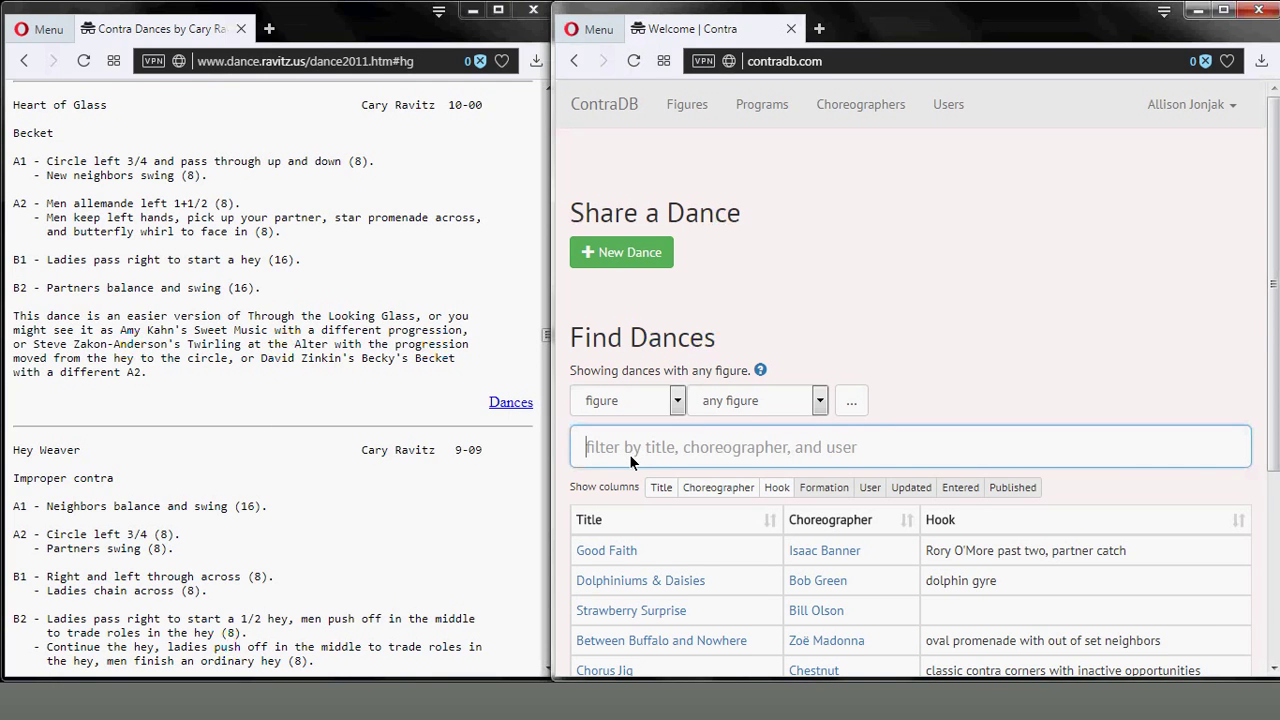
text(heart)
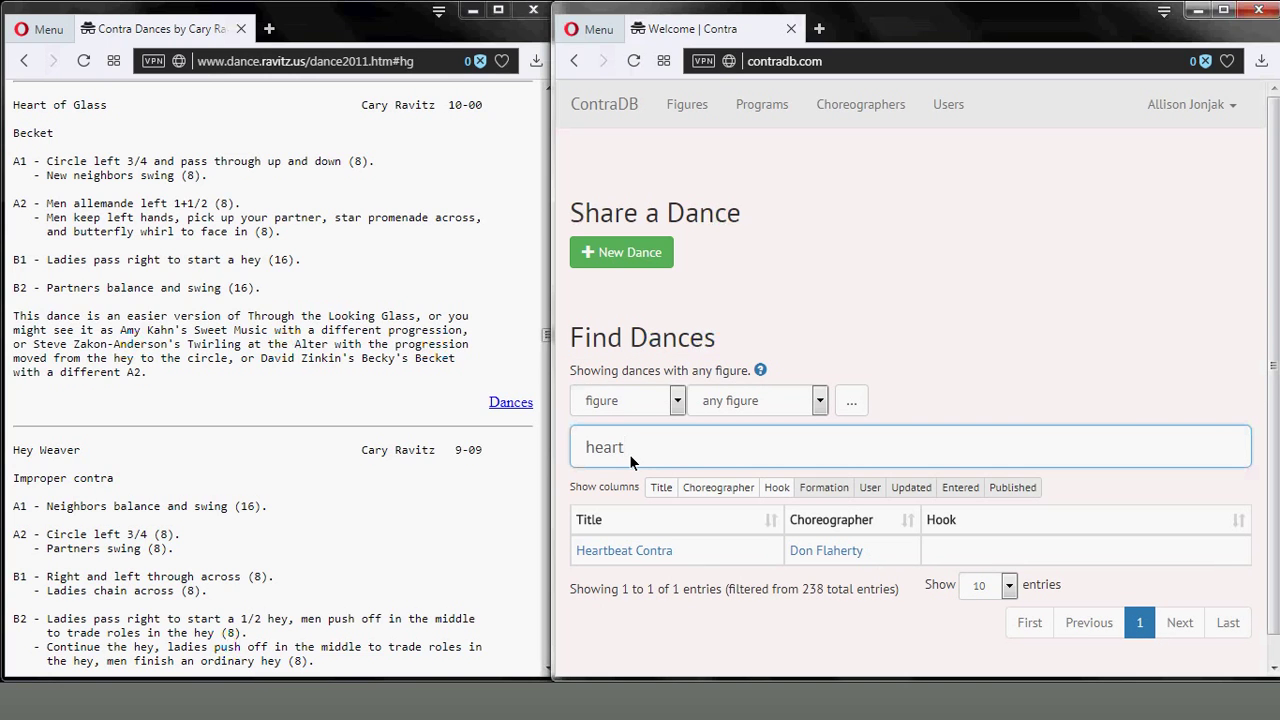
key(BackSpace)
key(BackSpace)
key(BackSpace)
key(BackSpace)
key(BackSpace)
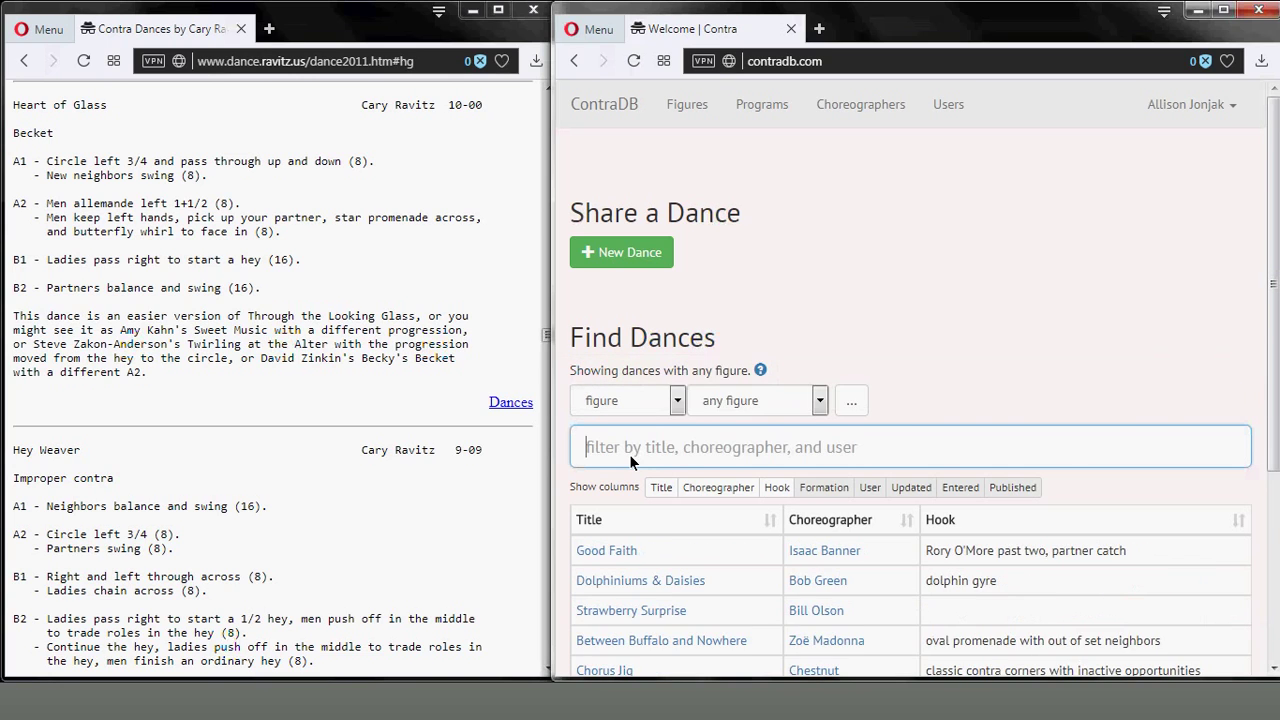
Create a new dance and replace its default title with "Heart of Glass".
click(588, 255)
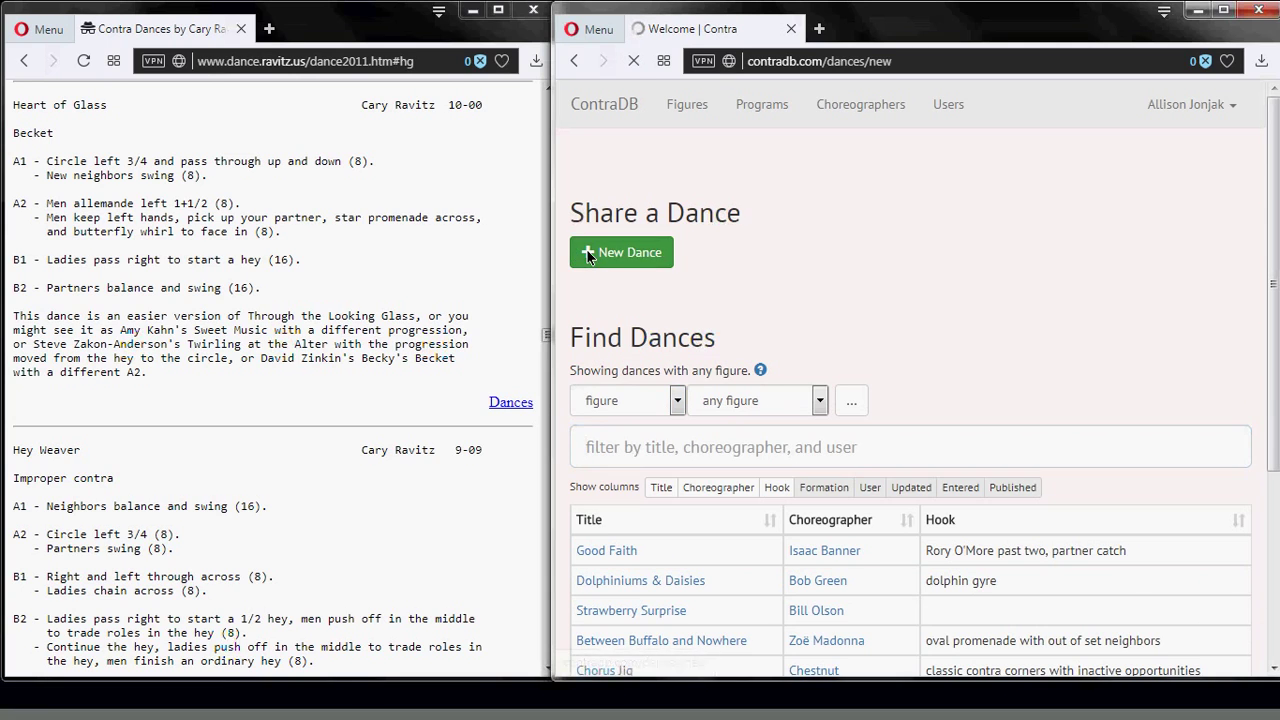
click(882, 229)
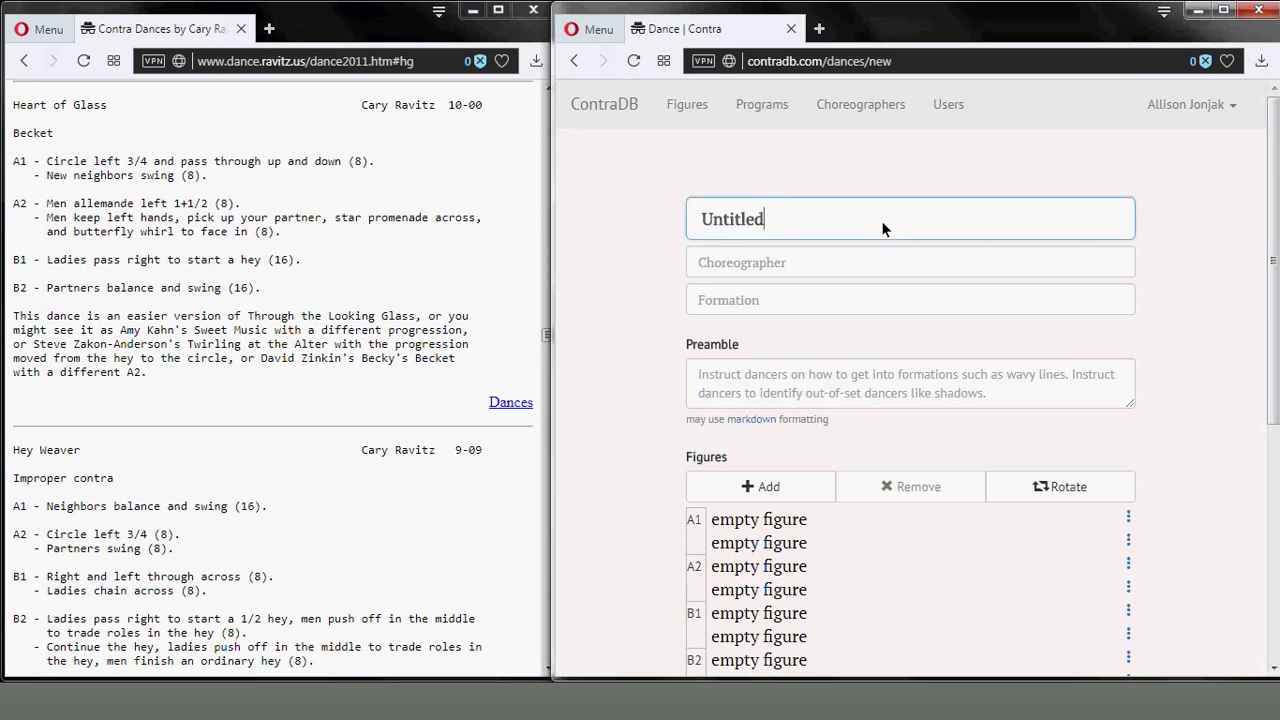
drag(882, 229, 685, 208)
text(Heart of Glass)
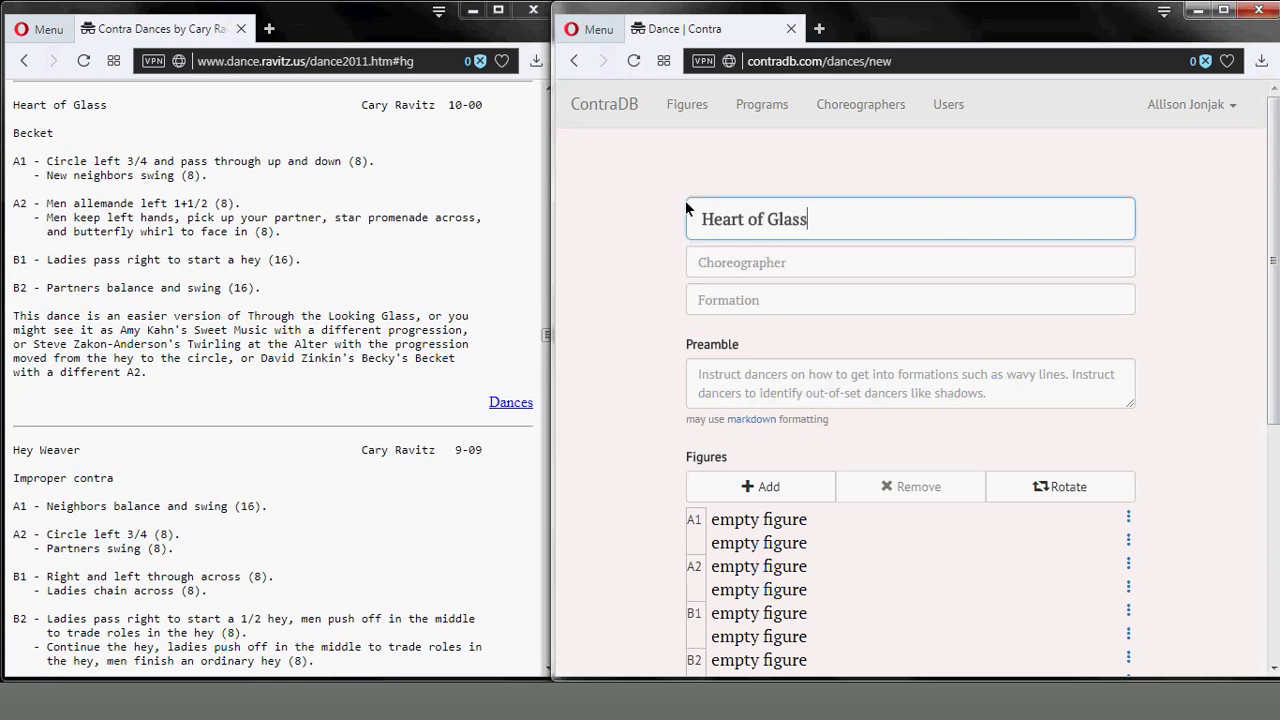
Enter the choreographer's name as given in the source dance and set the formation to Becket.
key(Tab)
text(Car)
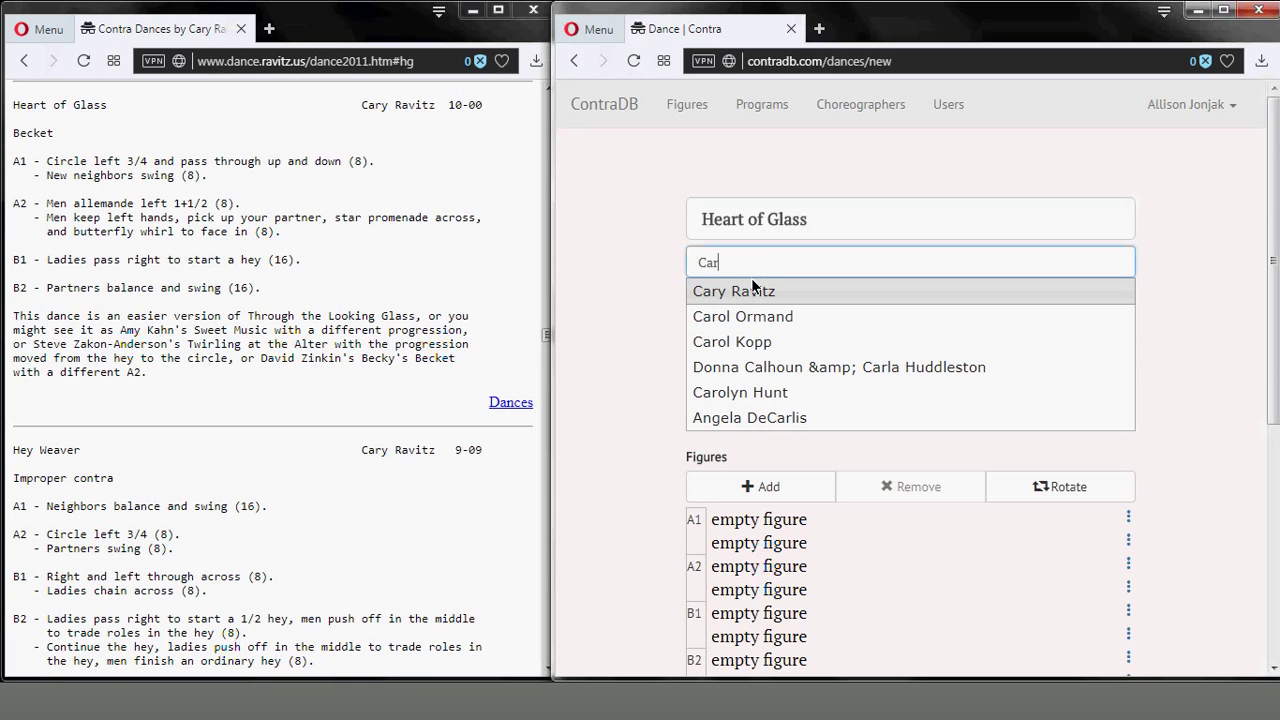
click(748, 292)
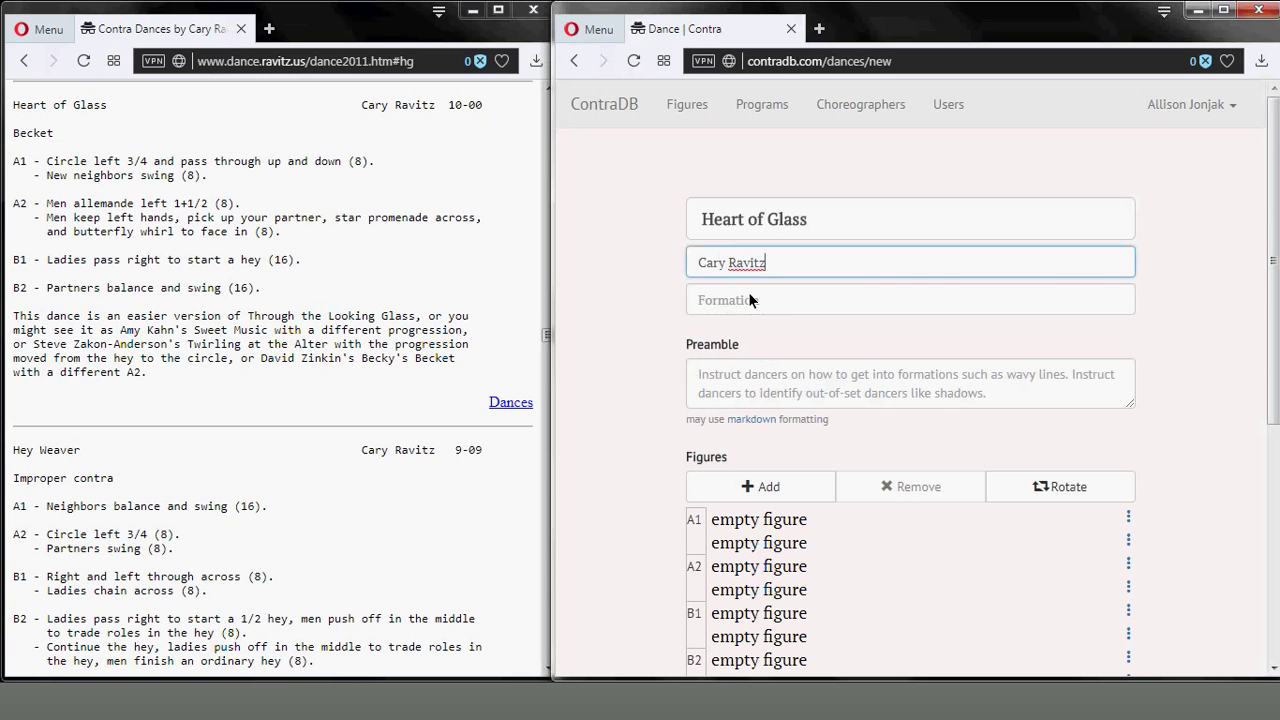
click(748, 292)
text(B)
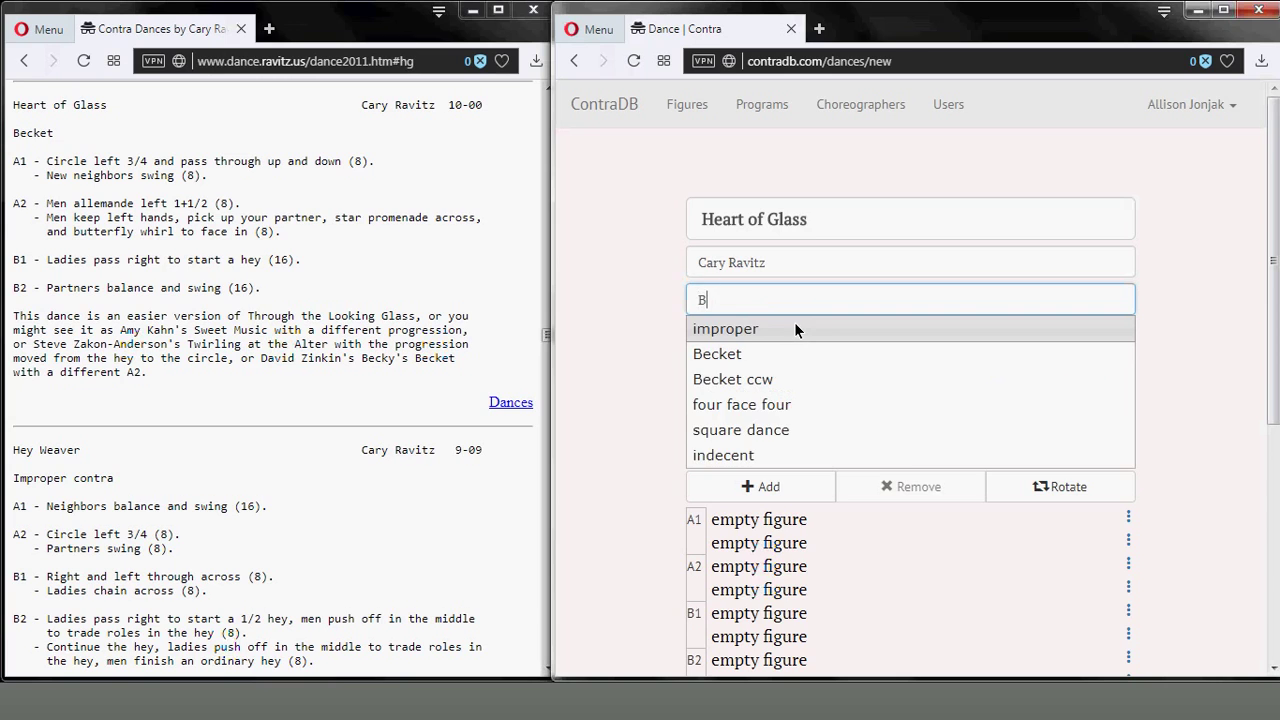
click(762, 335)
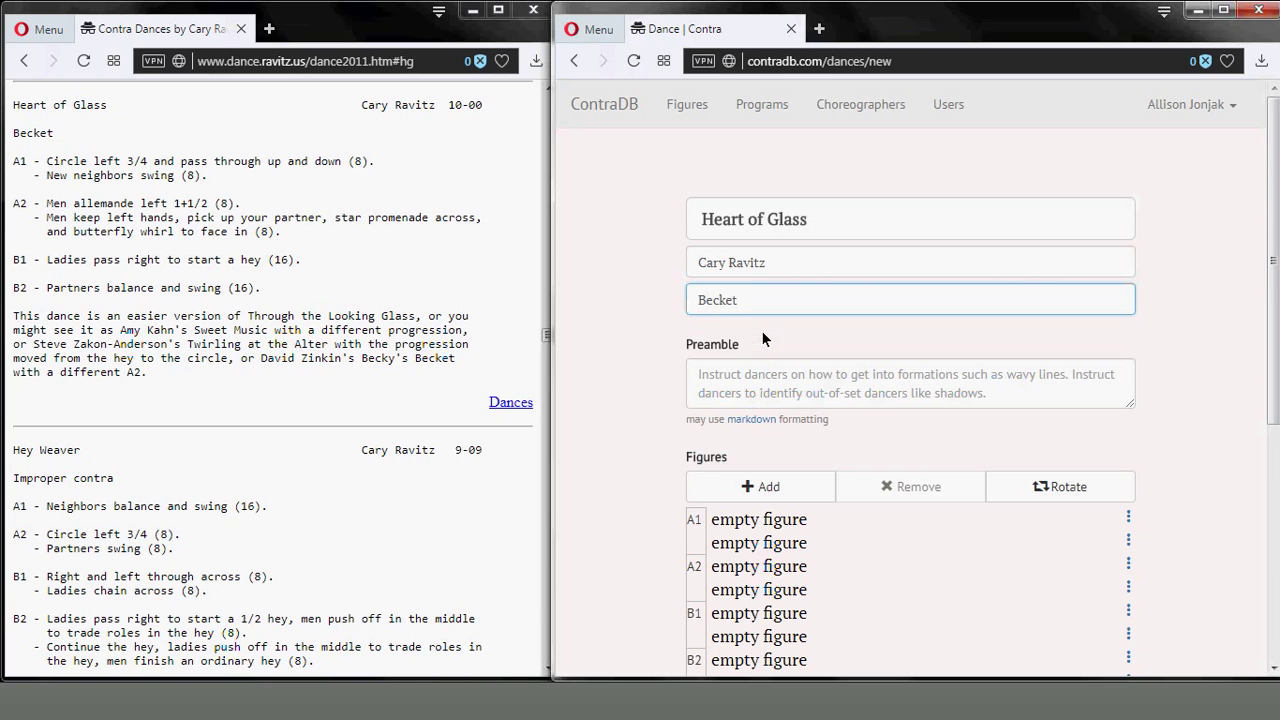
click(765, 380)
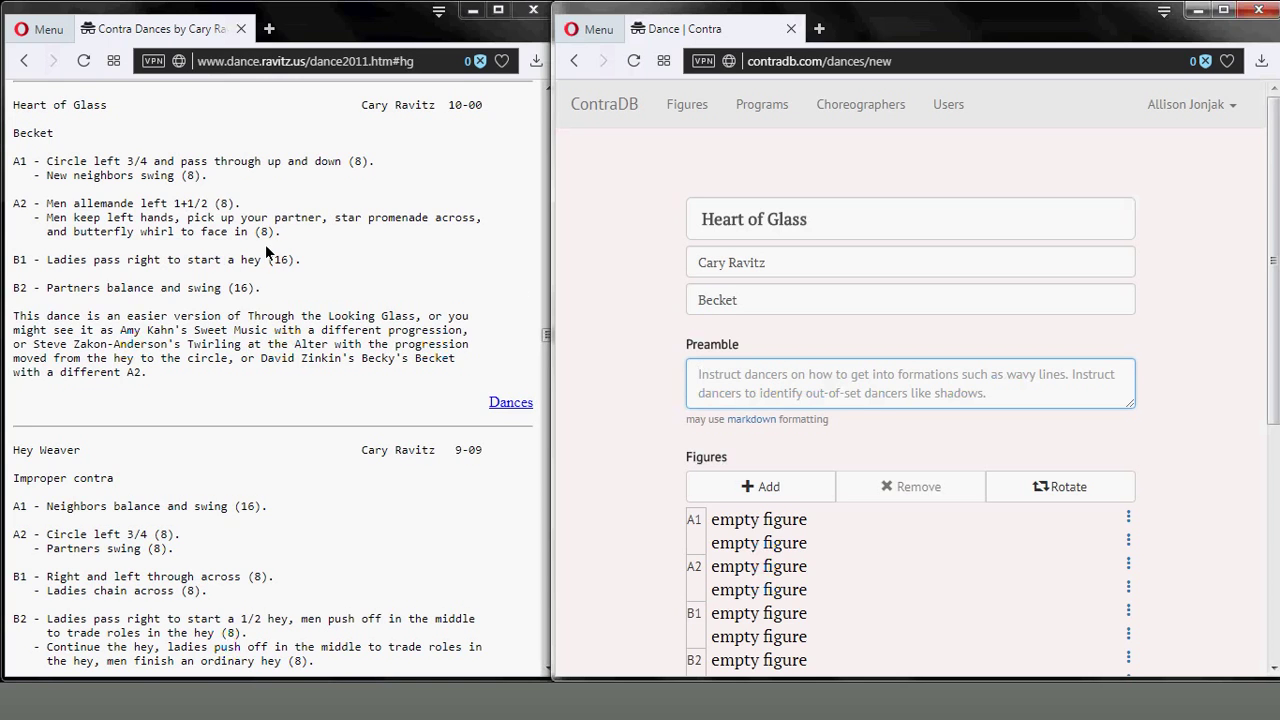
Define the first A1 figure as circle left 3 places, lasting 6 beats.
scroll(609, 369, down, 2)
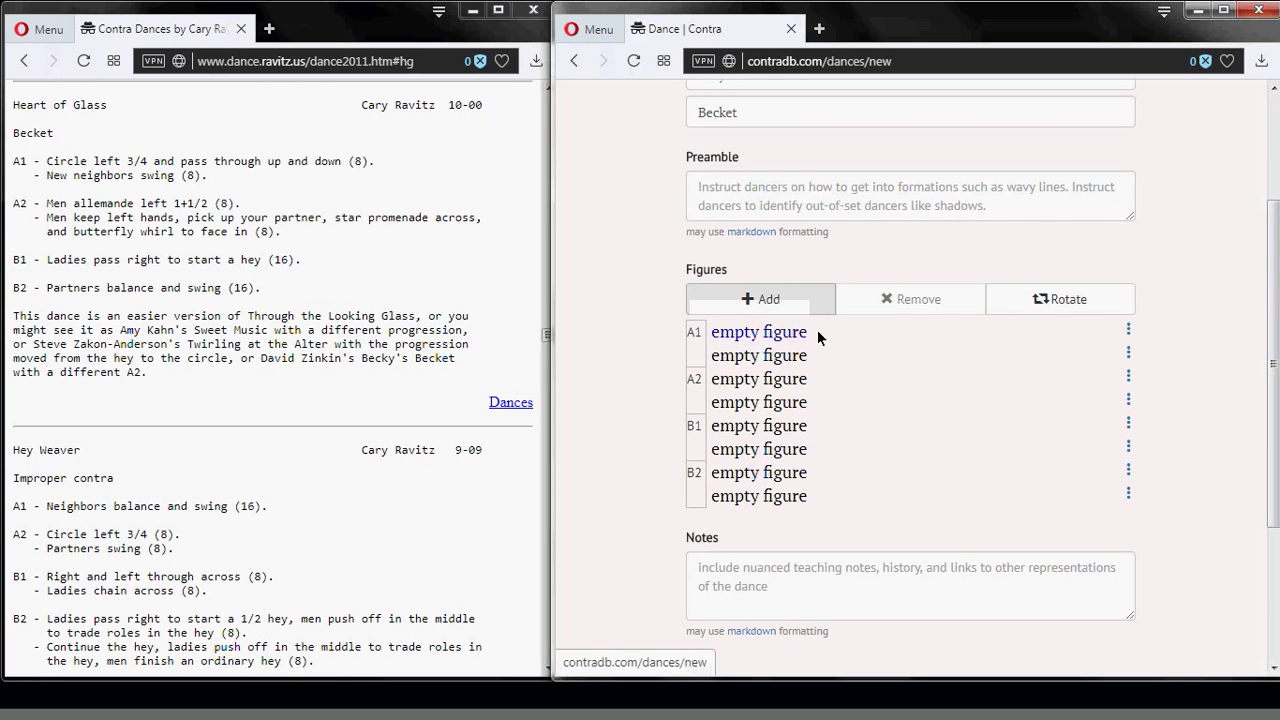
click(806, 333)
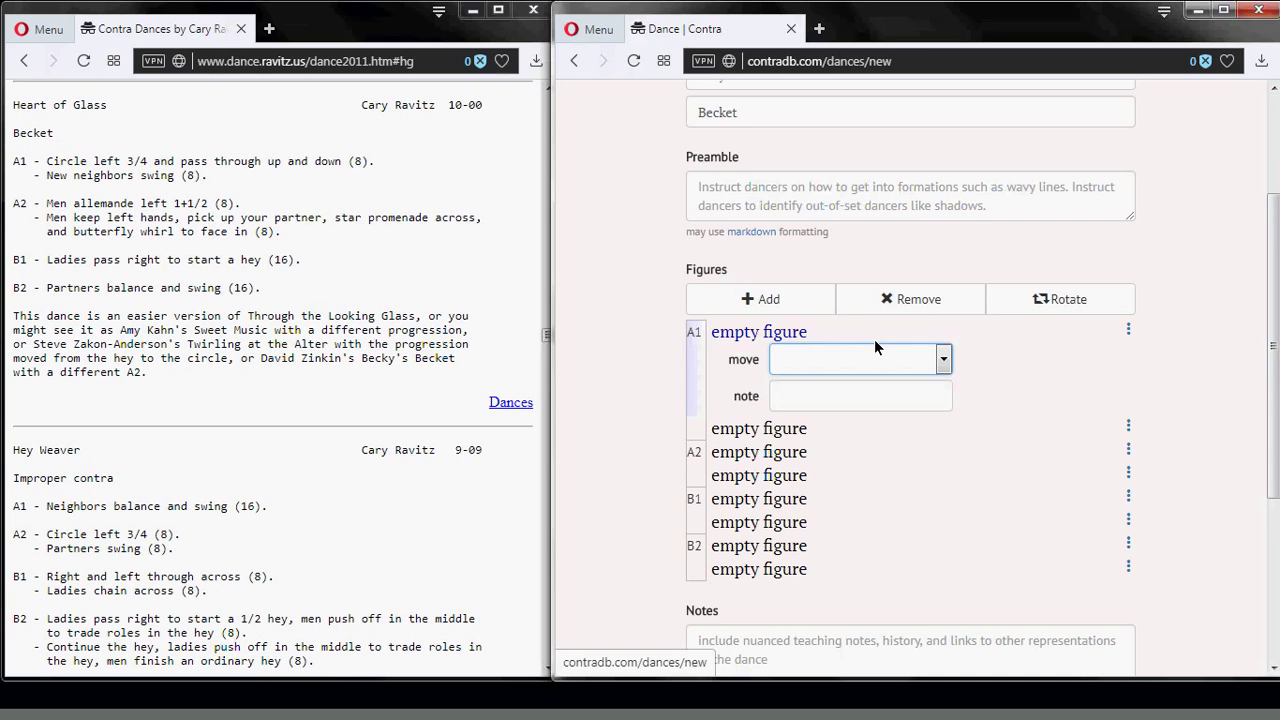
text(chain)
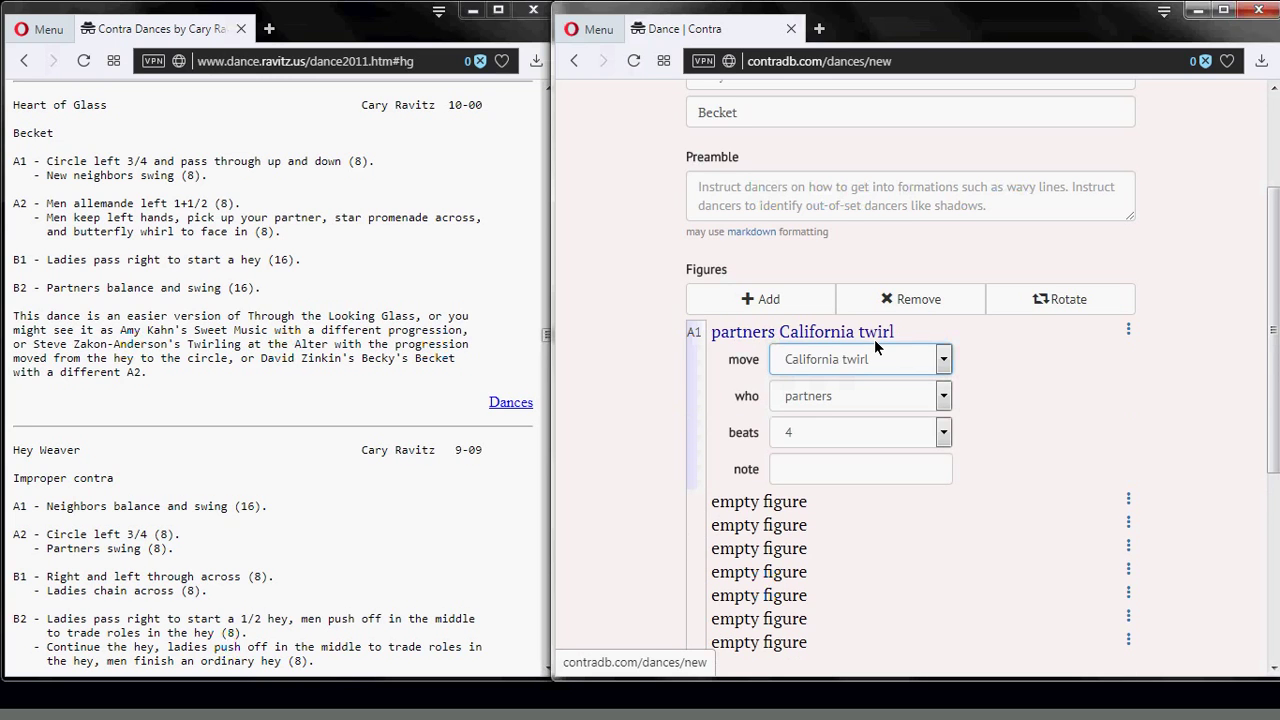
text(circle)
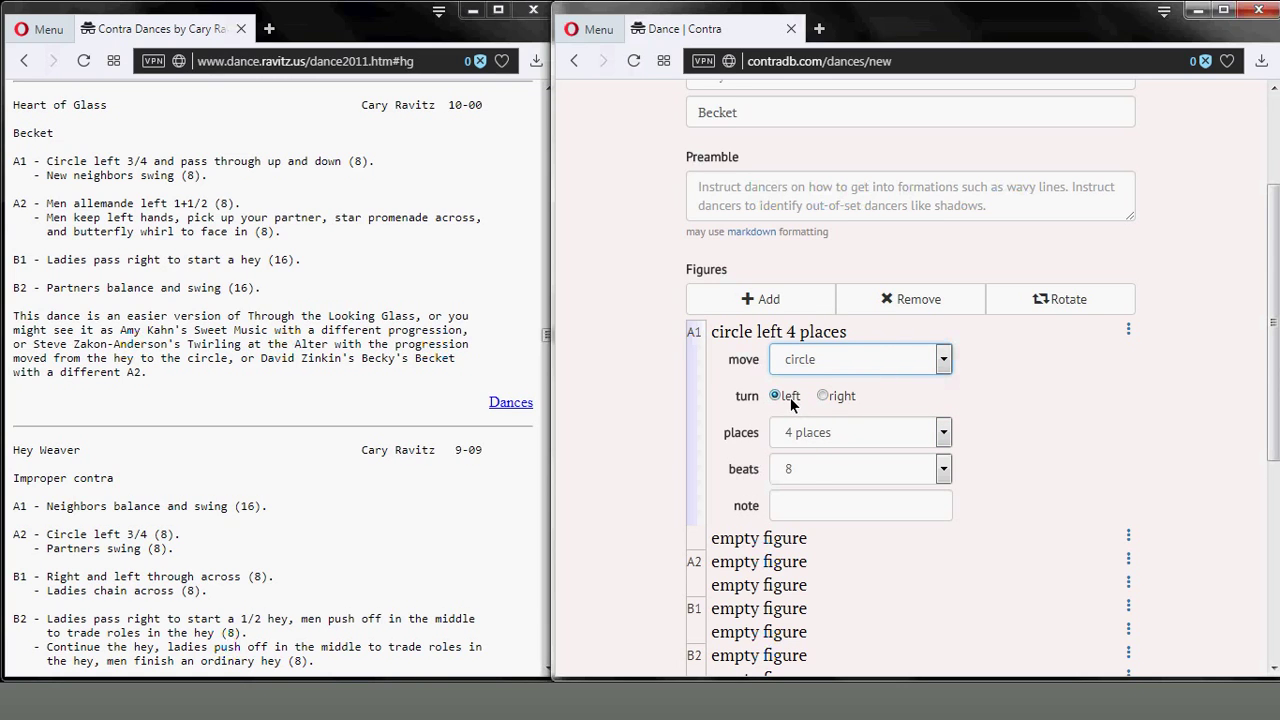
click(808, 436)
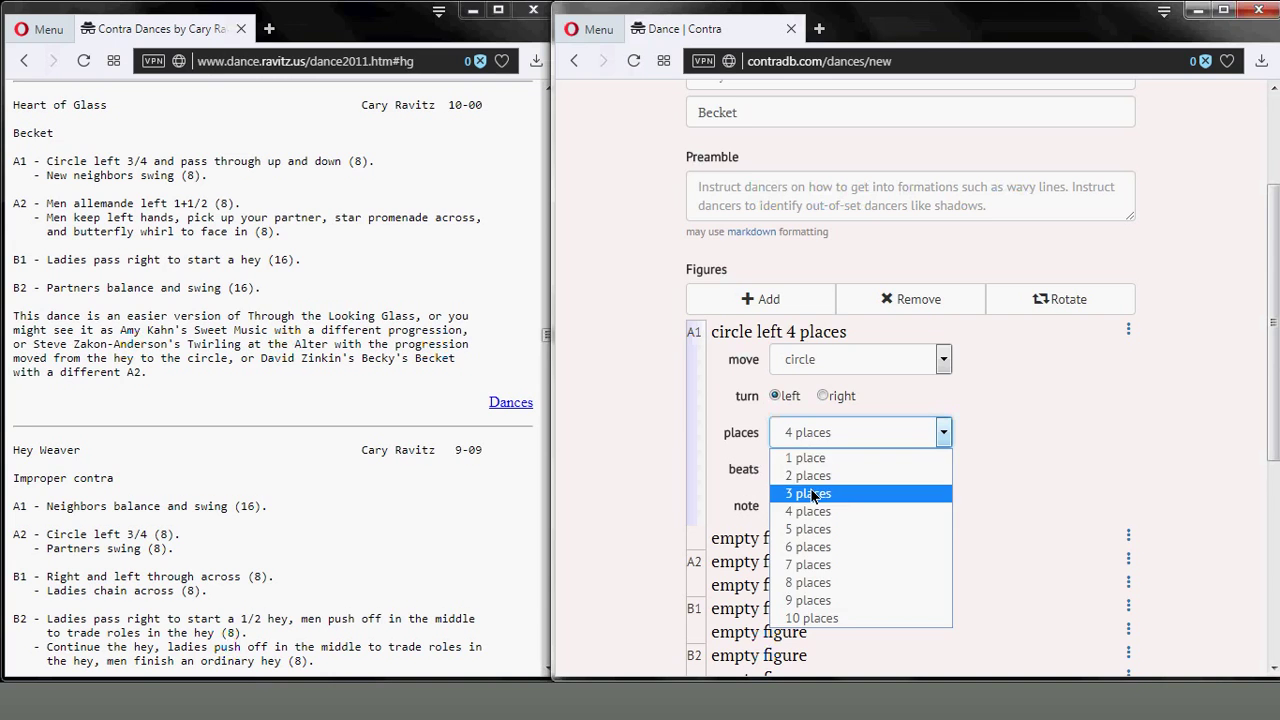
click(813, 494)
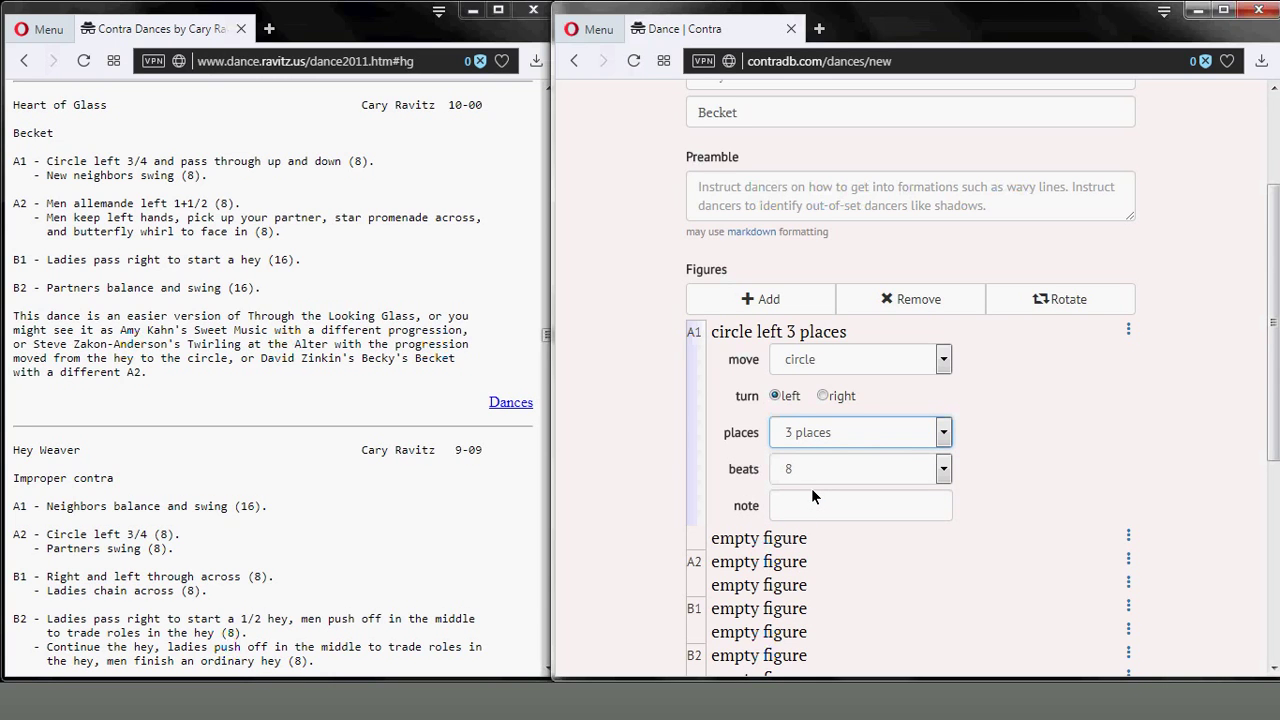
click(813, 465)
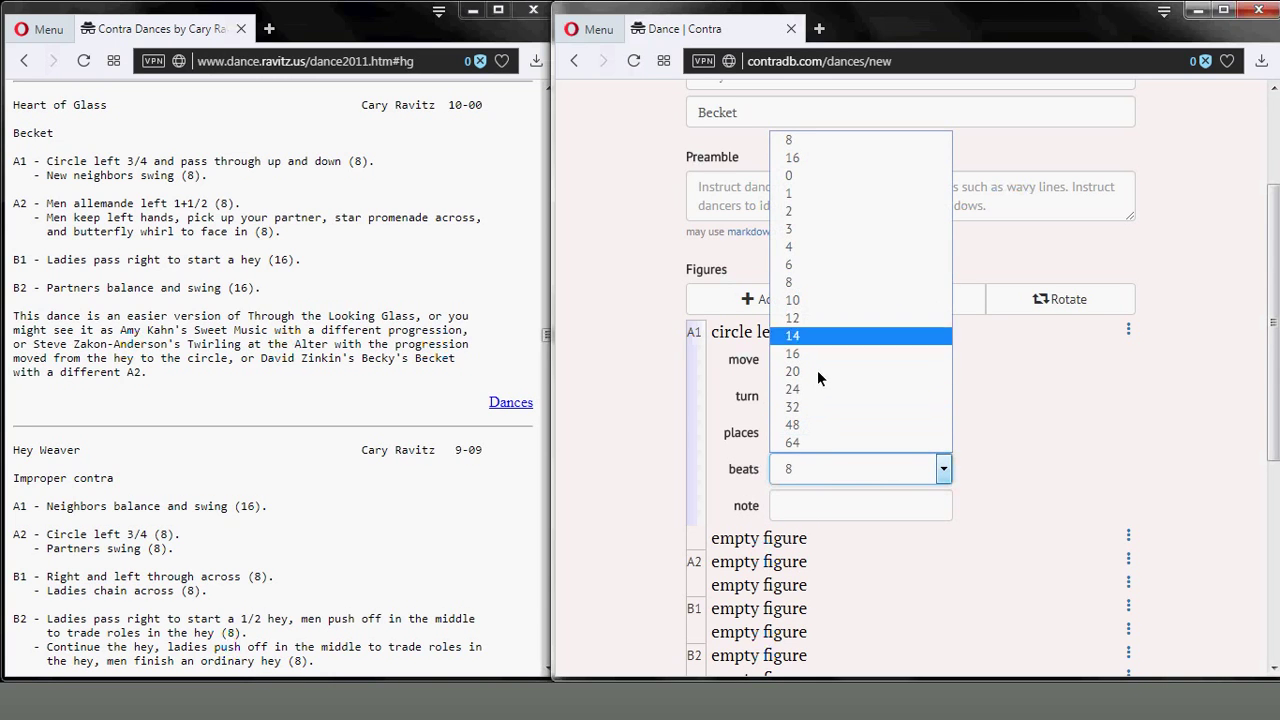
click(820, 266)
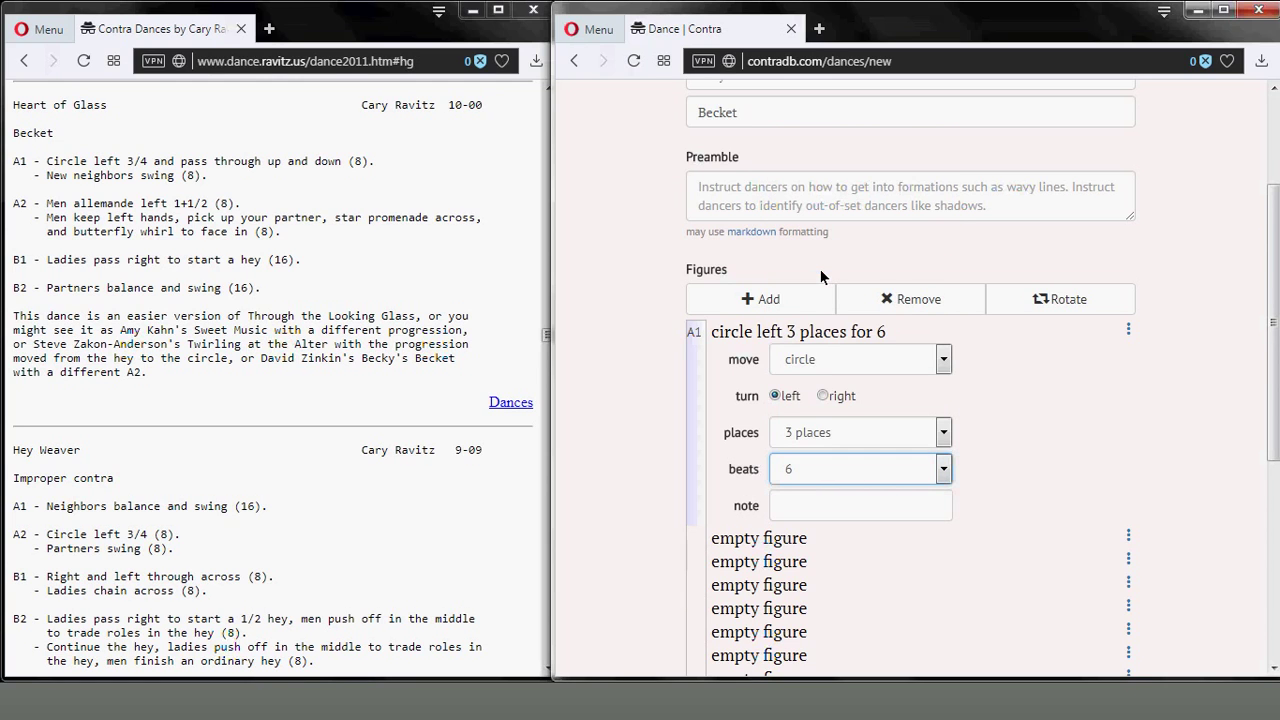
Set the second A1 figure's move to pass through.
click(801, 538)
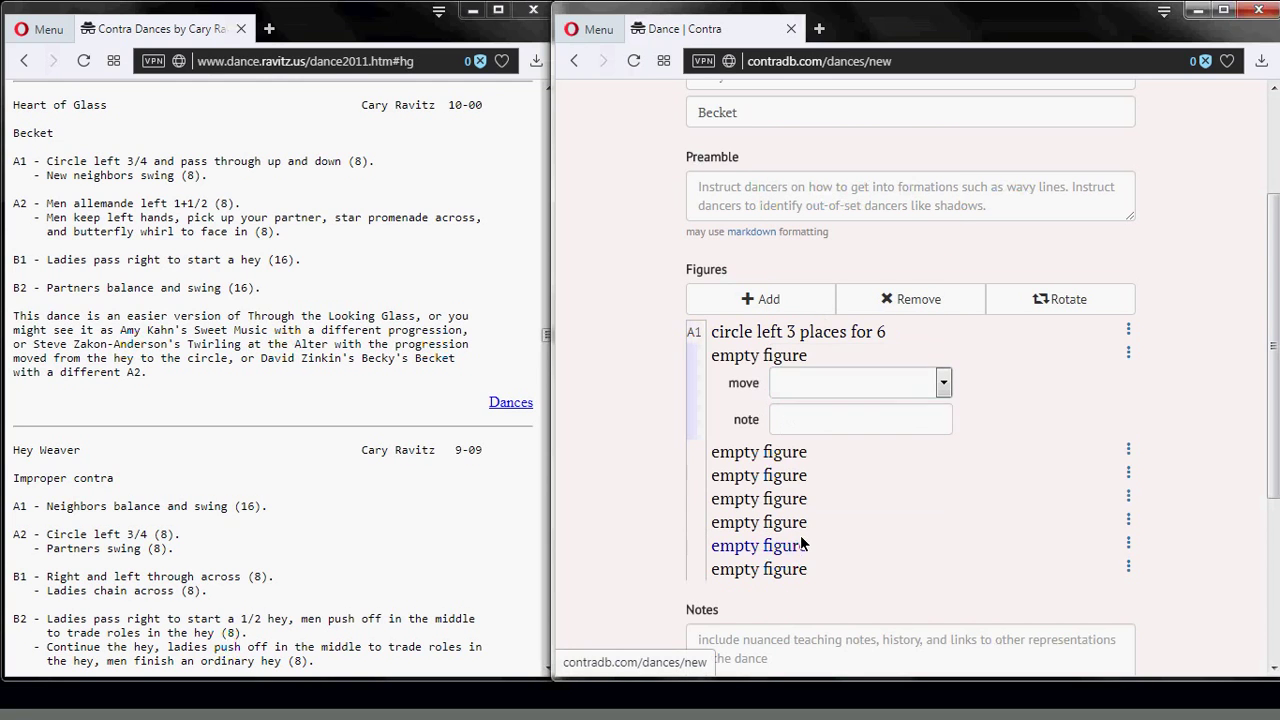
click(781, 390)
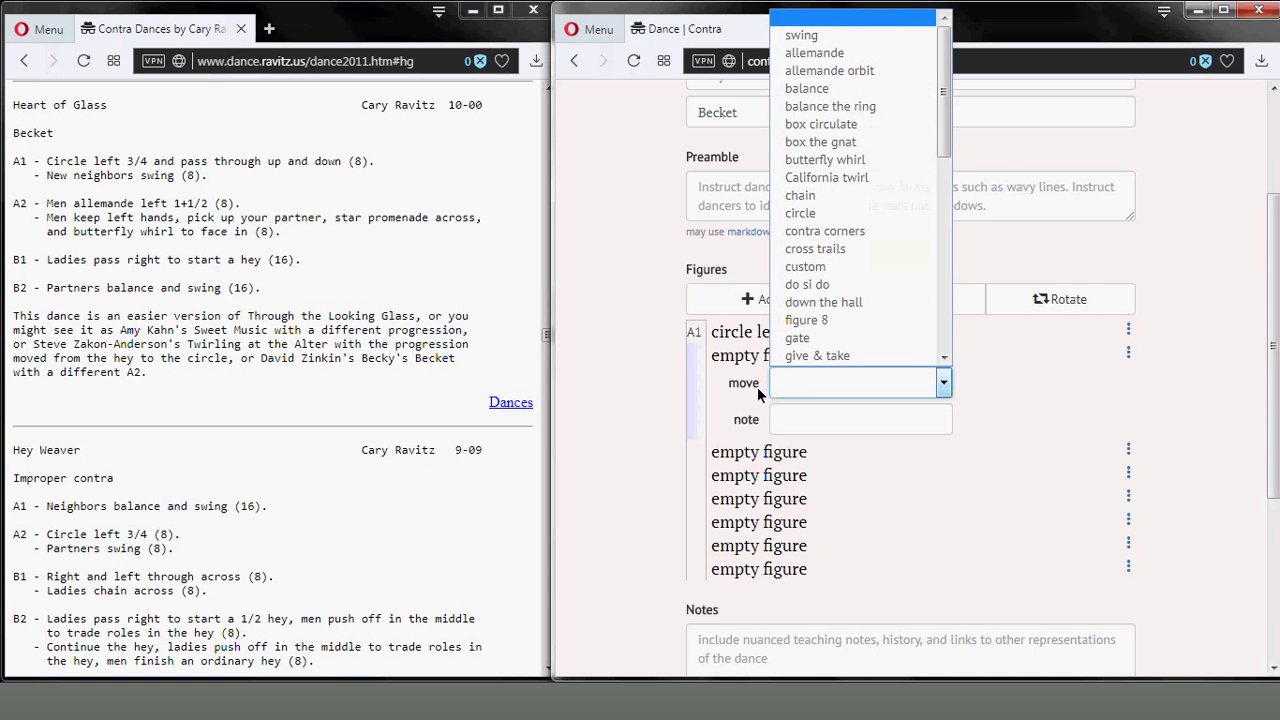
text(pass by)
scroll(850, 337, down, 3)
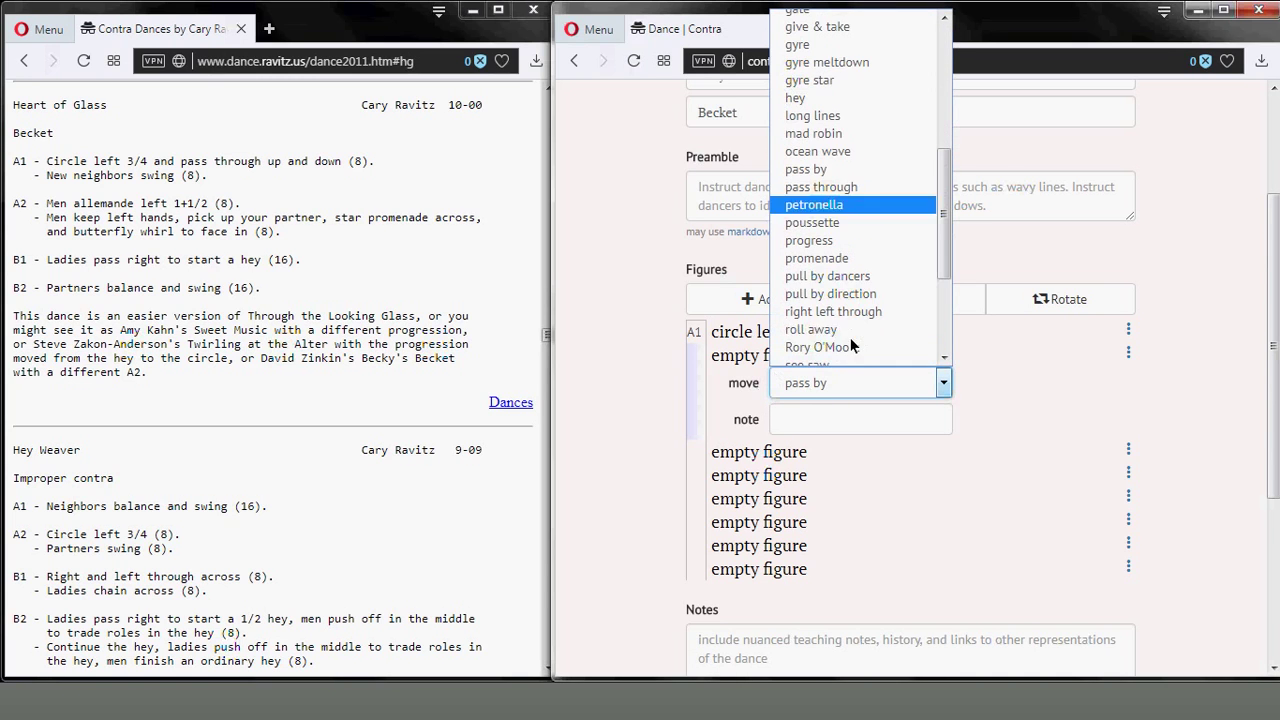
click(805, 188)
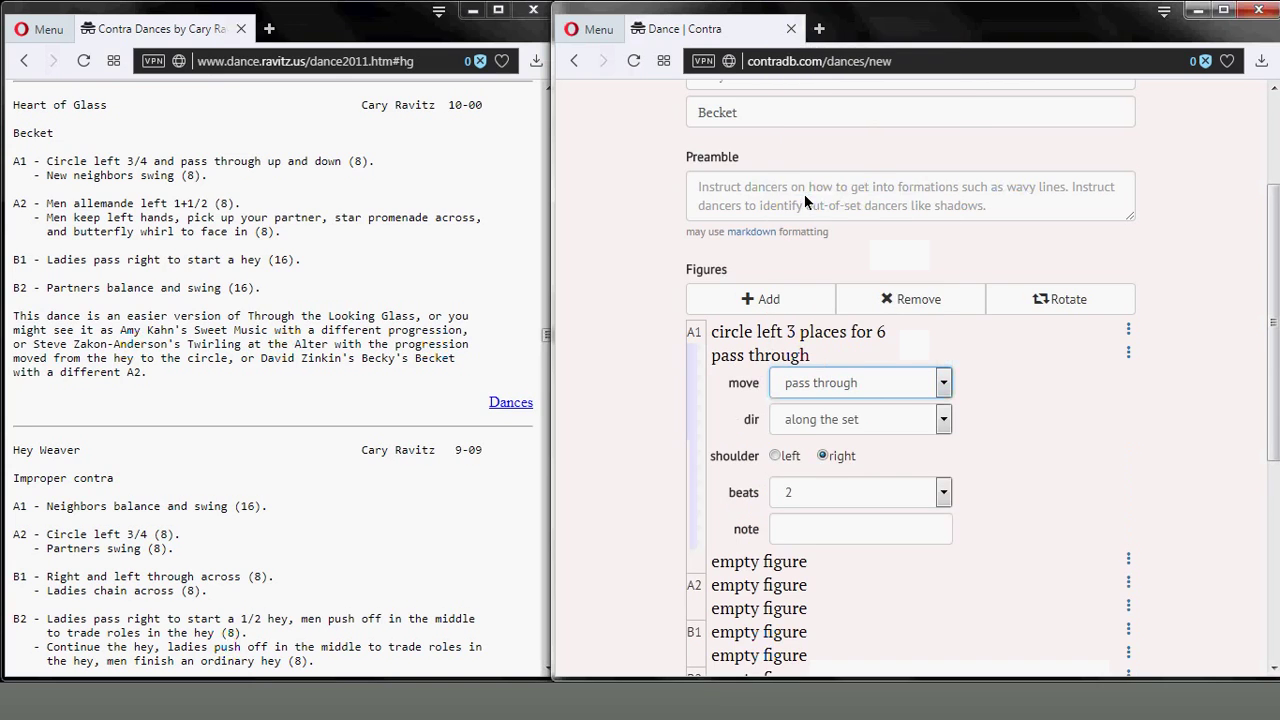
Define the third A1 figure as a swing with next neighbors, without a balance.
click(816, 552)
click(828, 403)
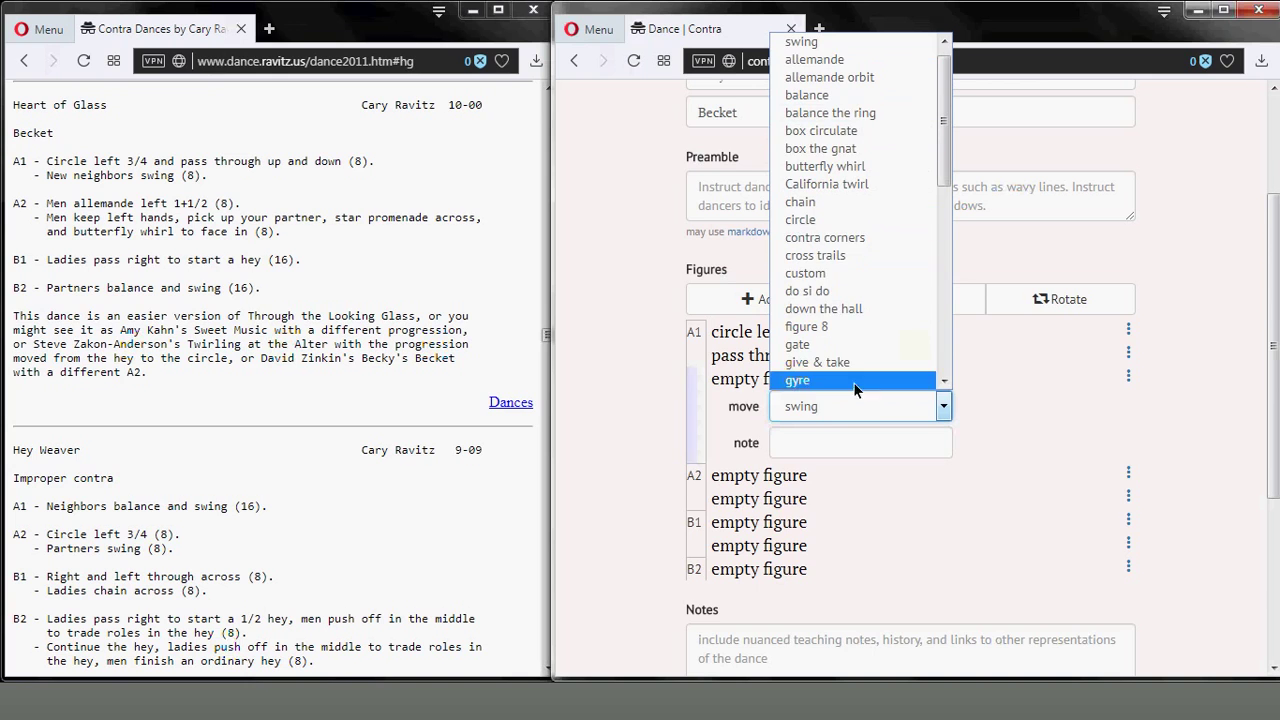
click(823, 406)
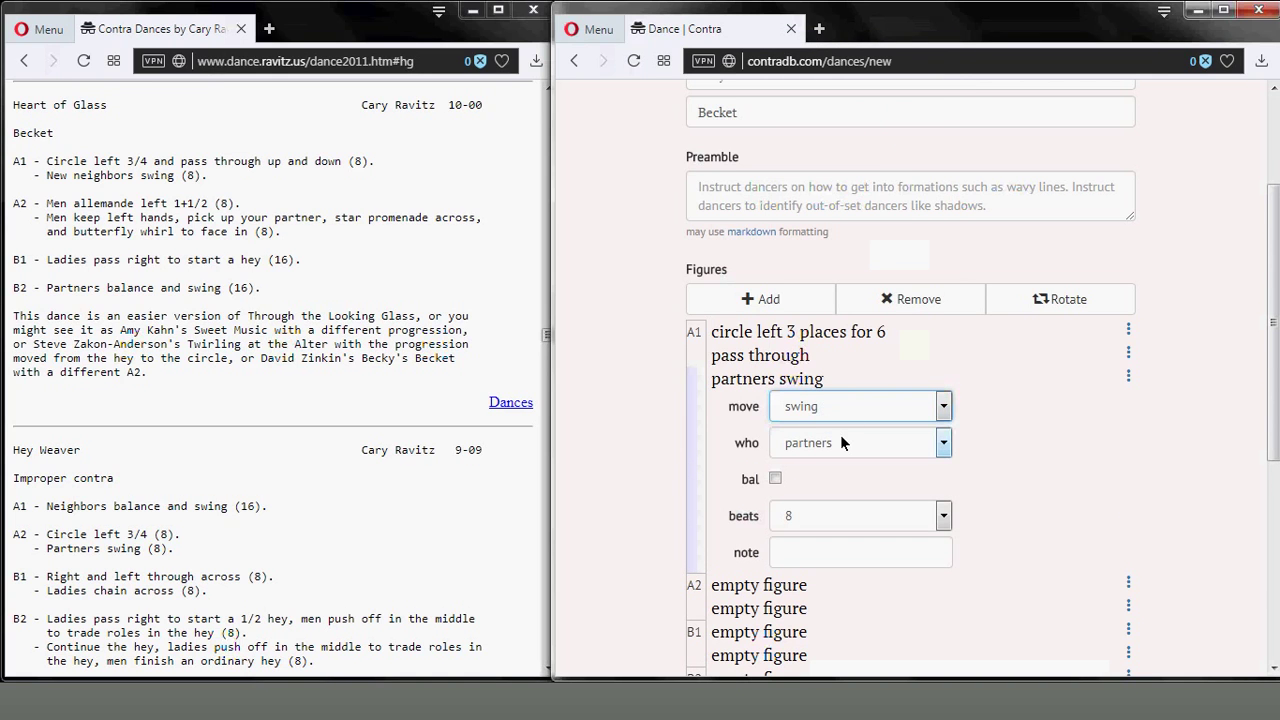
click(841, 442)
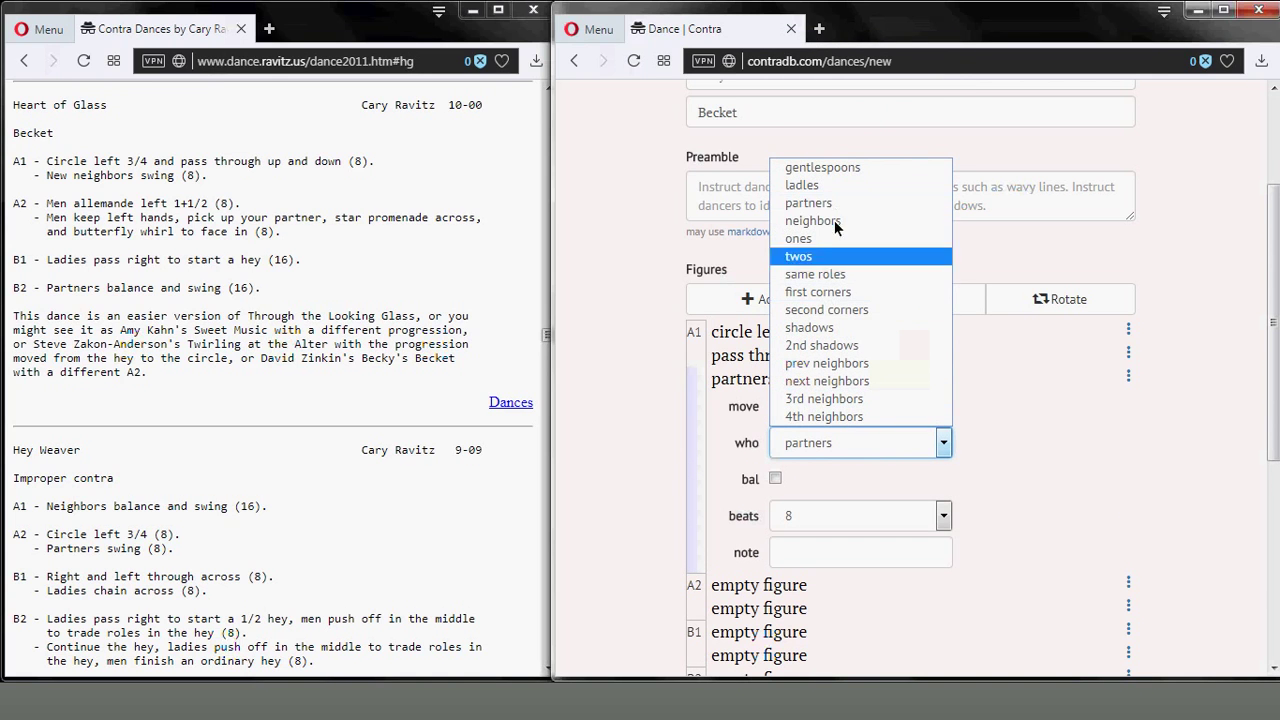
click(846, 381)
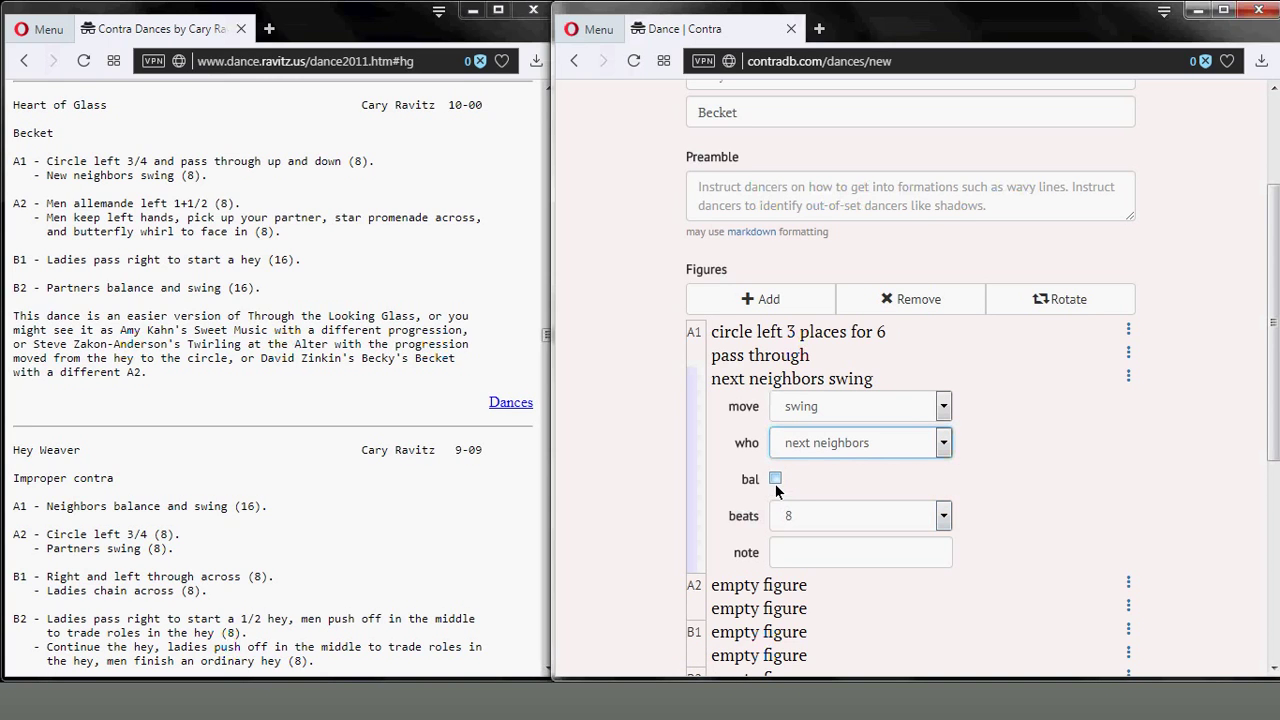
key(Tab)
key(Tab)
scroll(815, 515, down, 2)
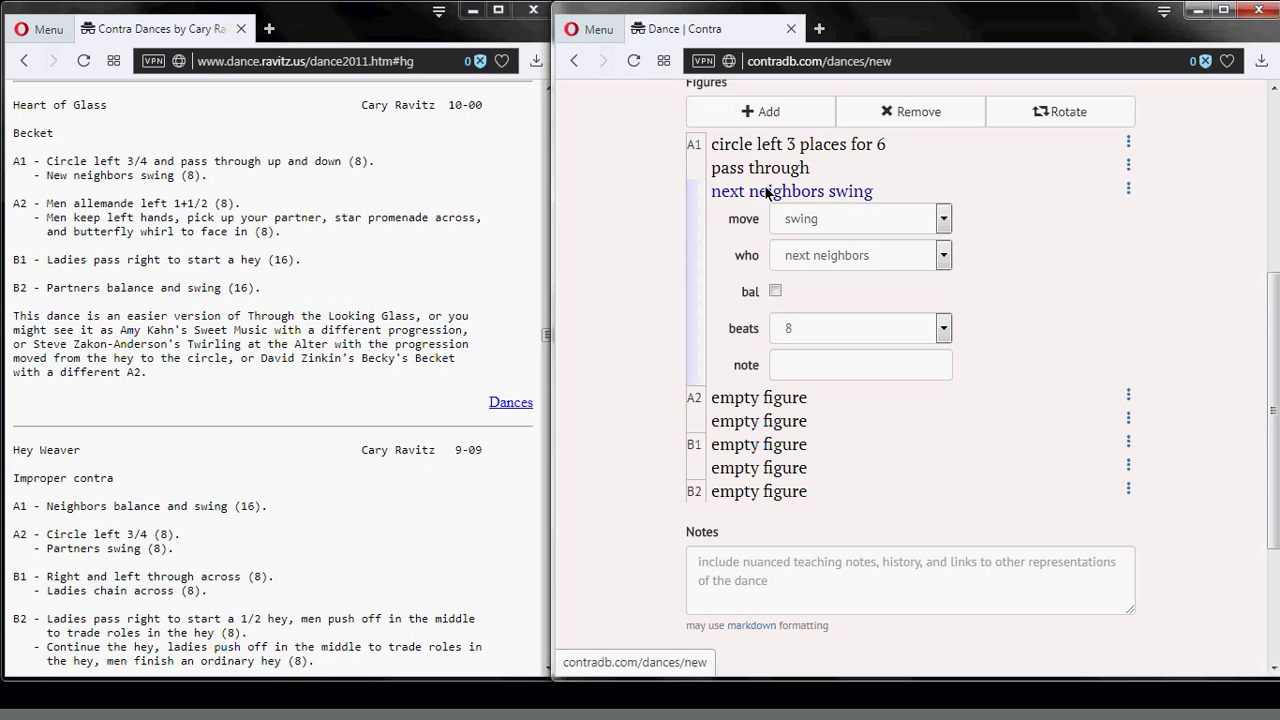
Define the first A2 figure as gentlespoons allemande left 1½.
click(757, 405)
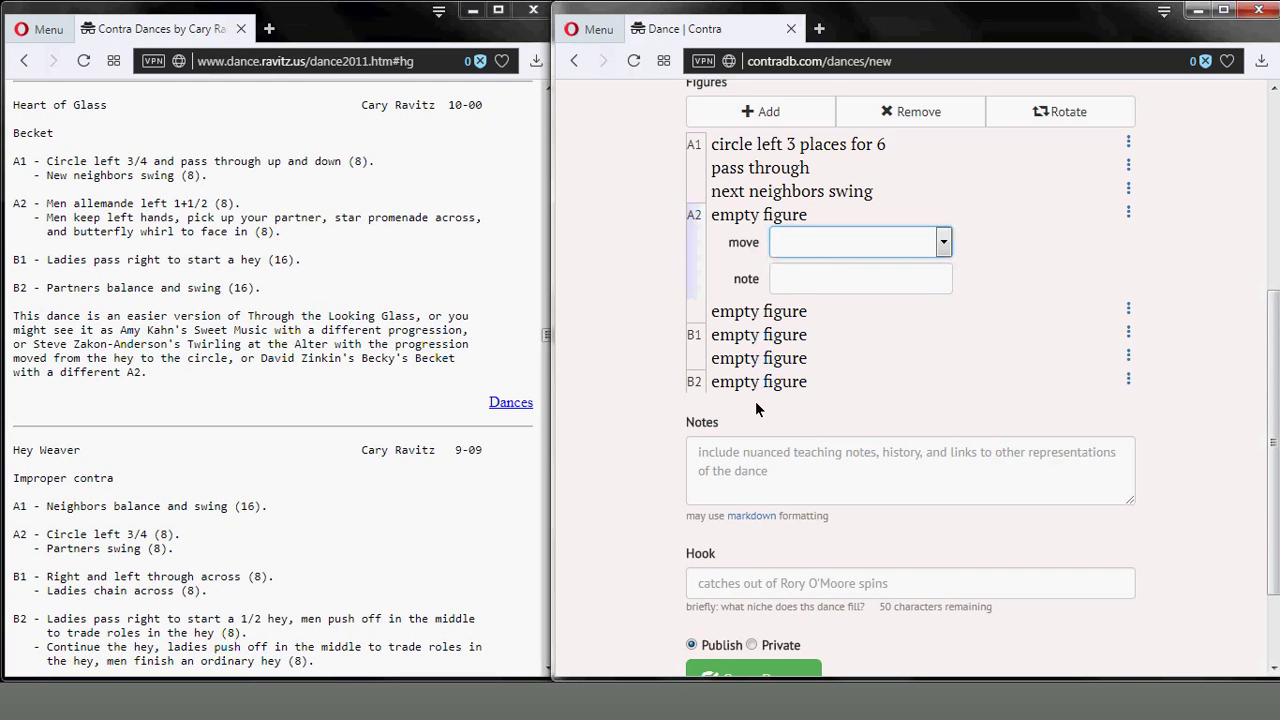
click(776, 244)
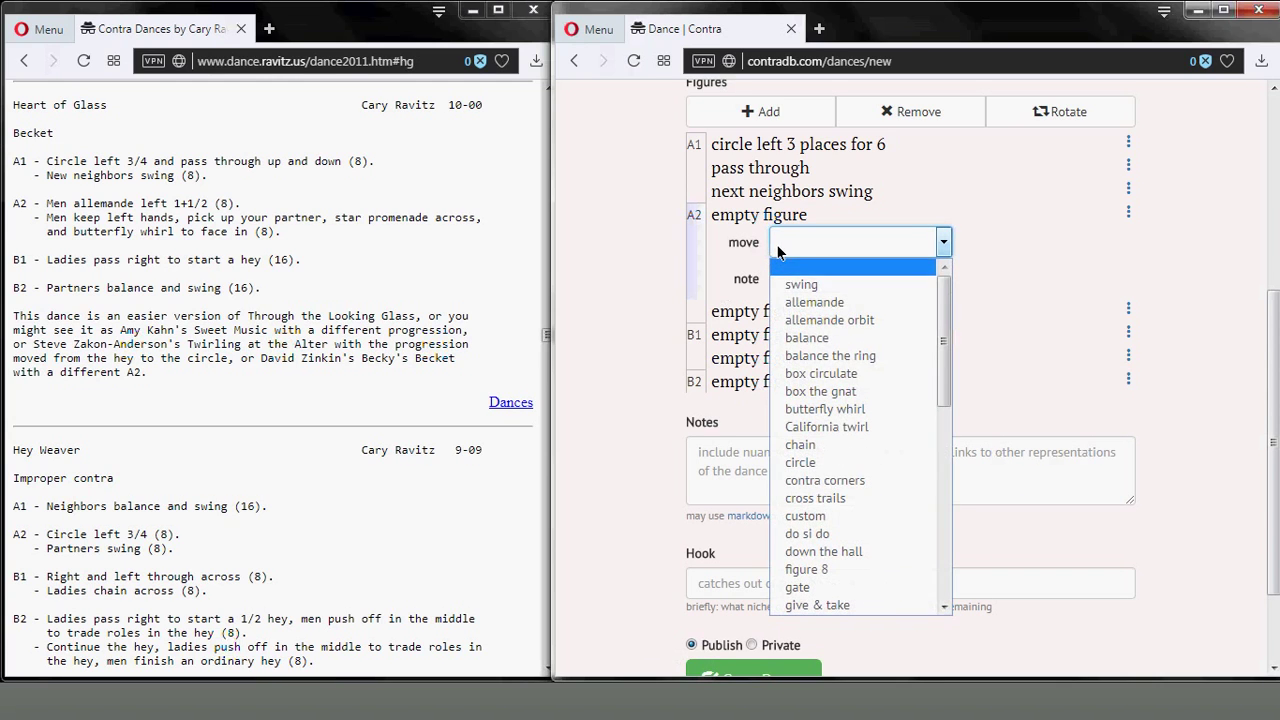
click(815, 302)
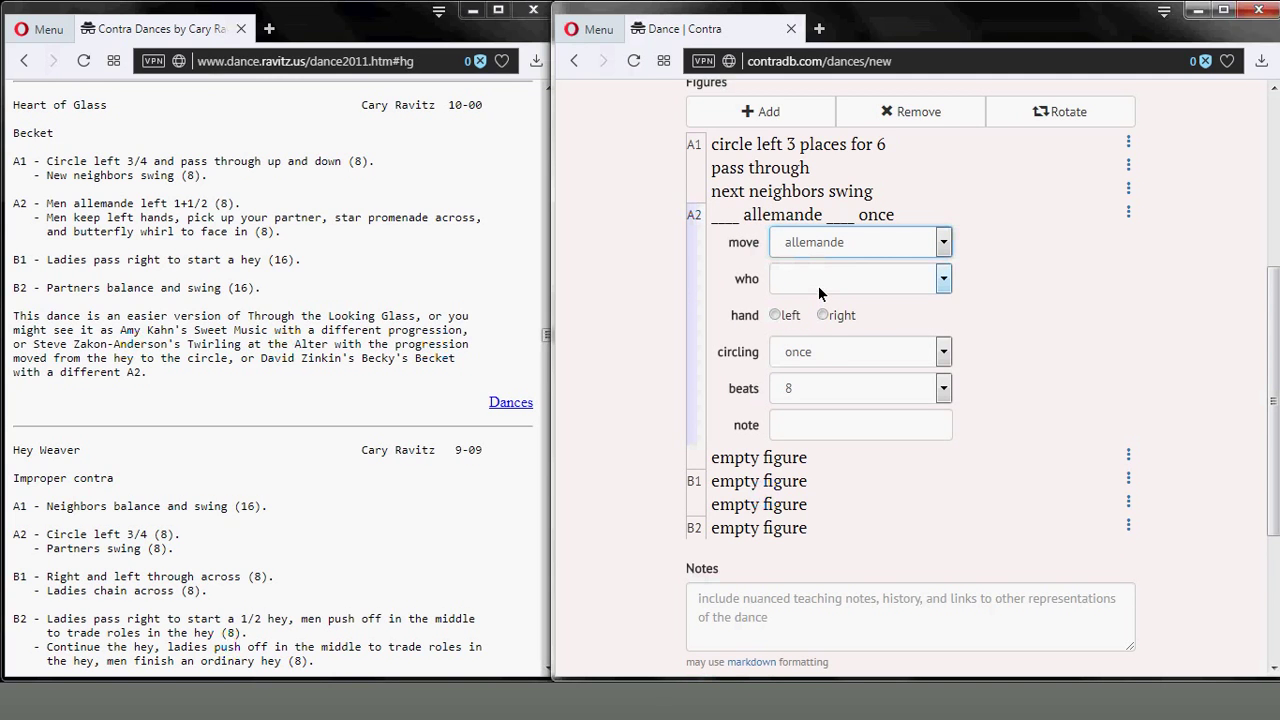
click(819, 289)
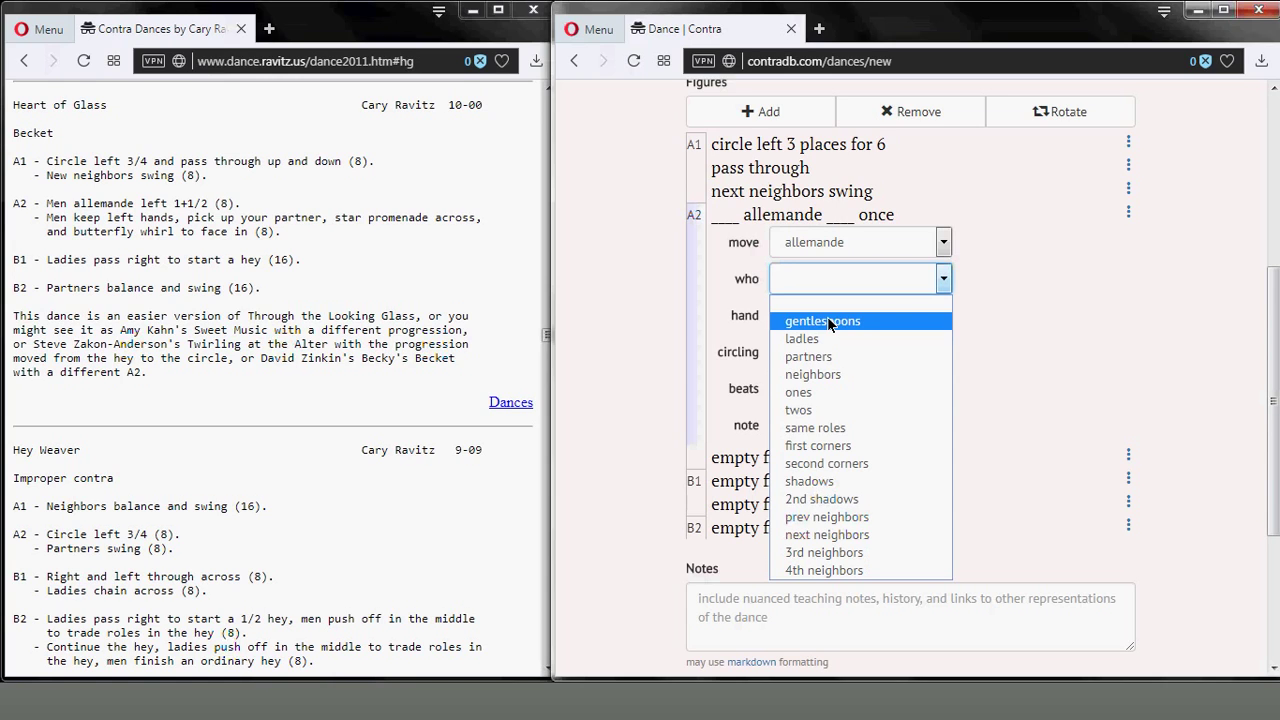
click(827, 321)
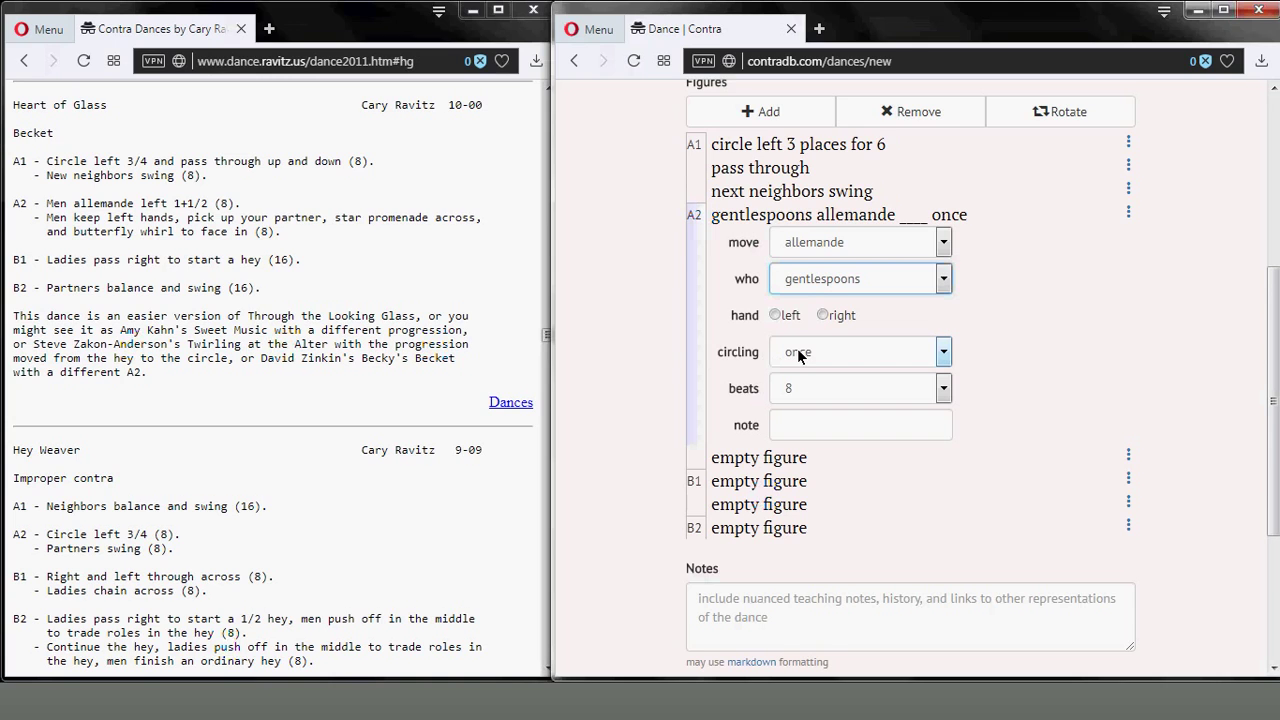
click(775, 315)
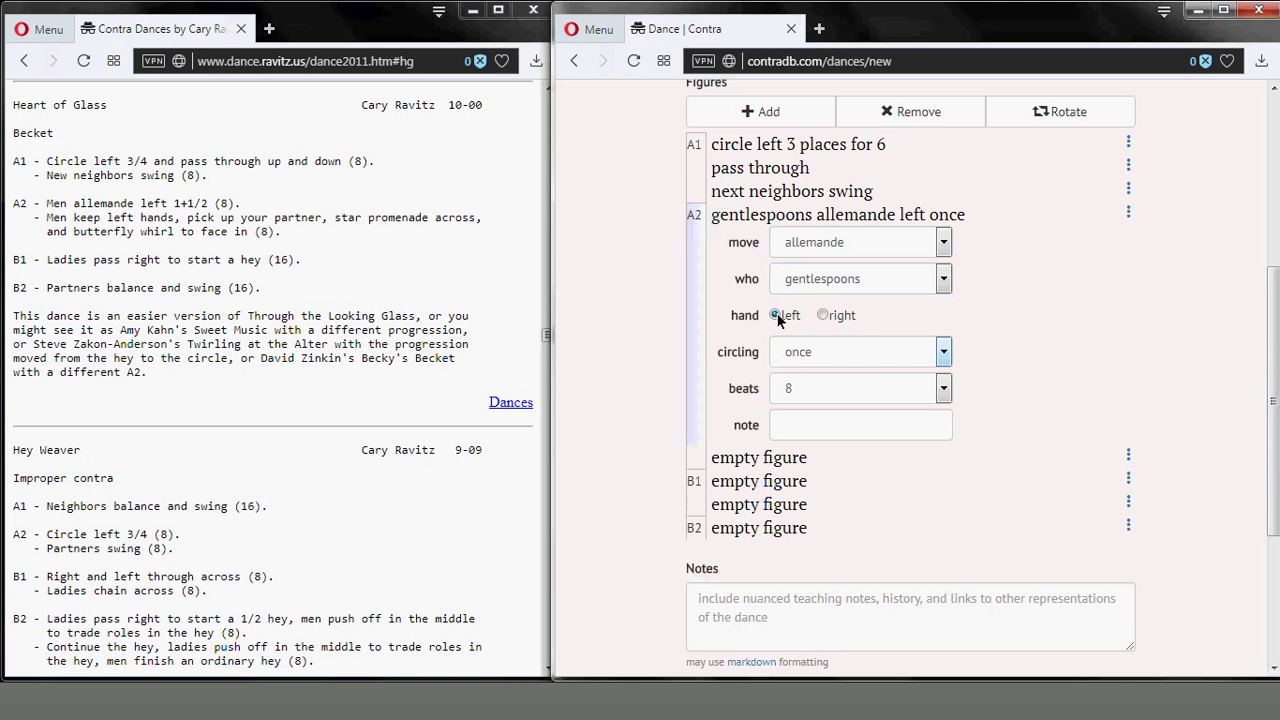
click(836, 364)
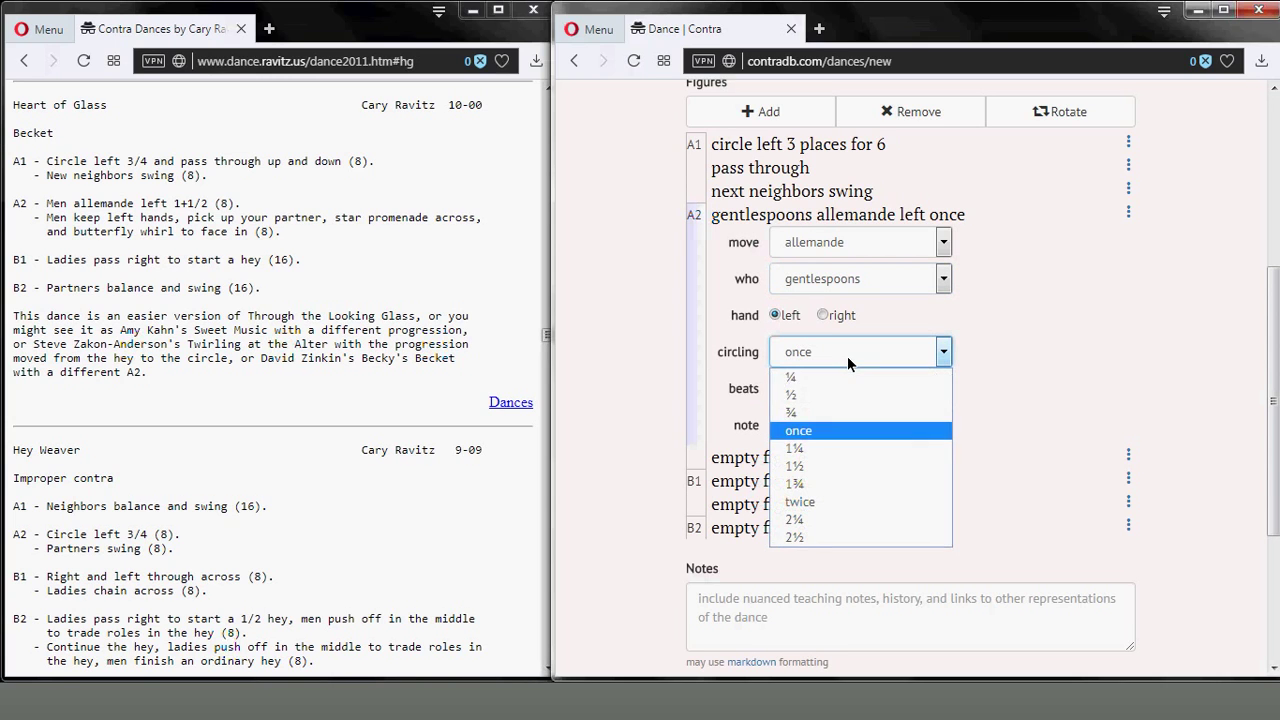
click(835, 458)
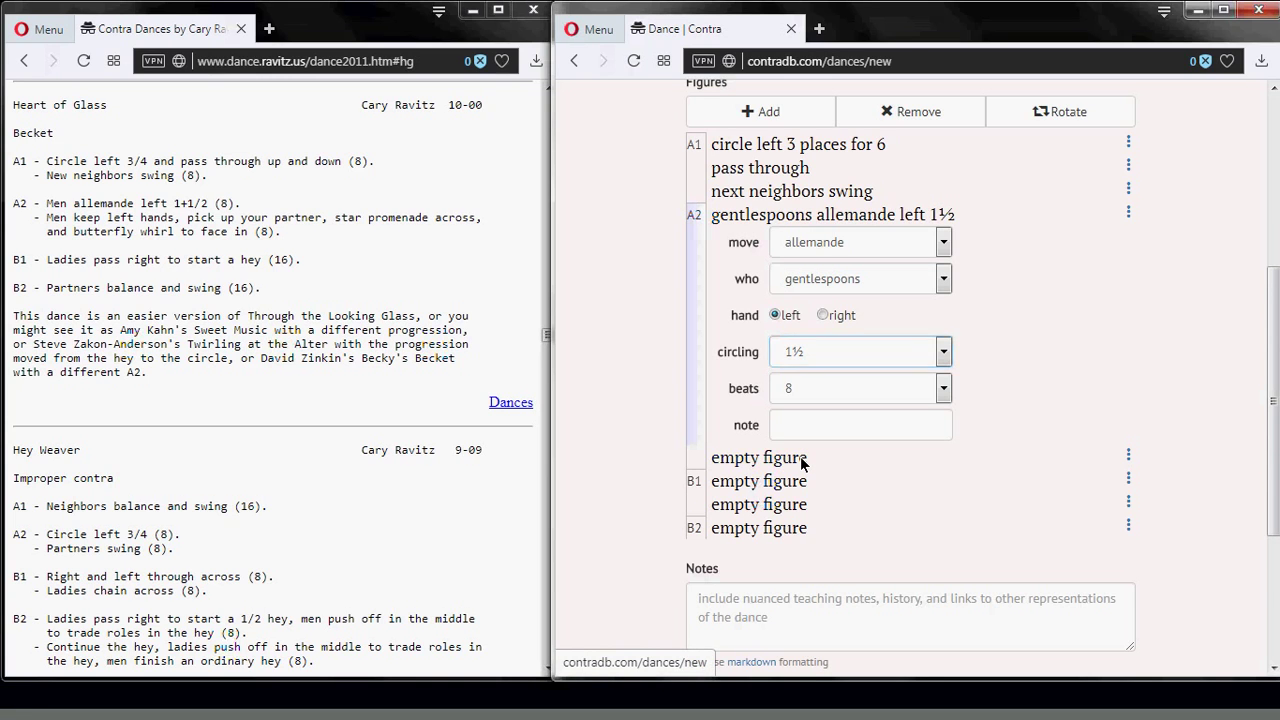
Define the second A2 figure as a star promenade by the left hand.
click(803, 458)
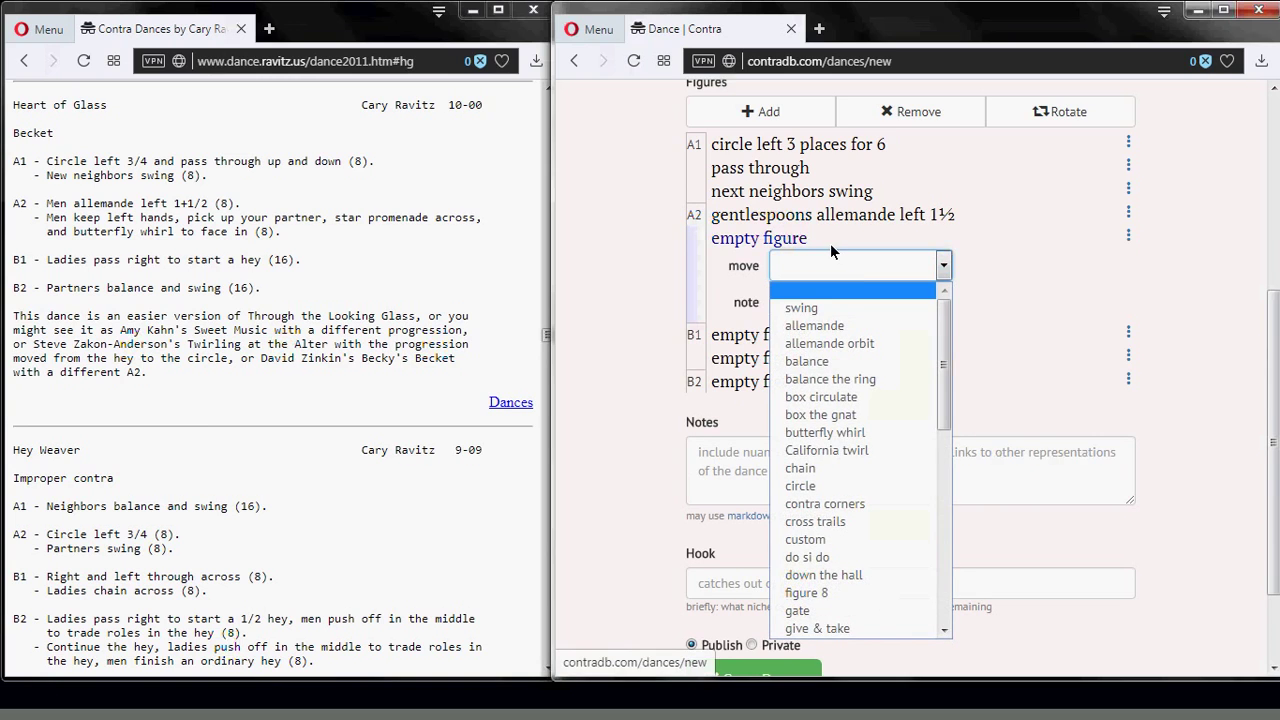
text(star)
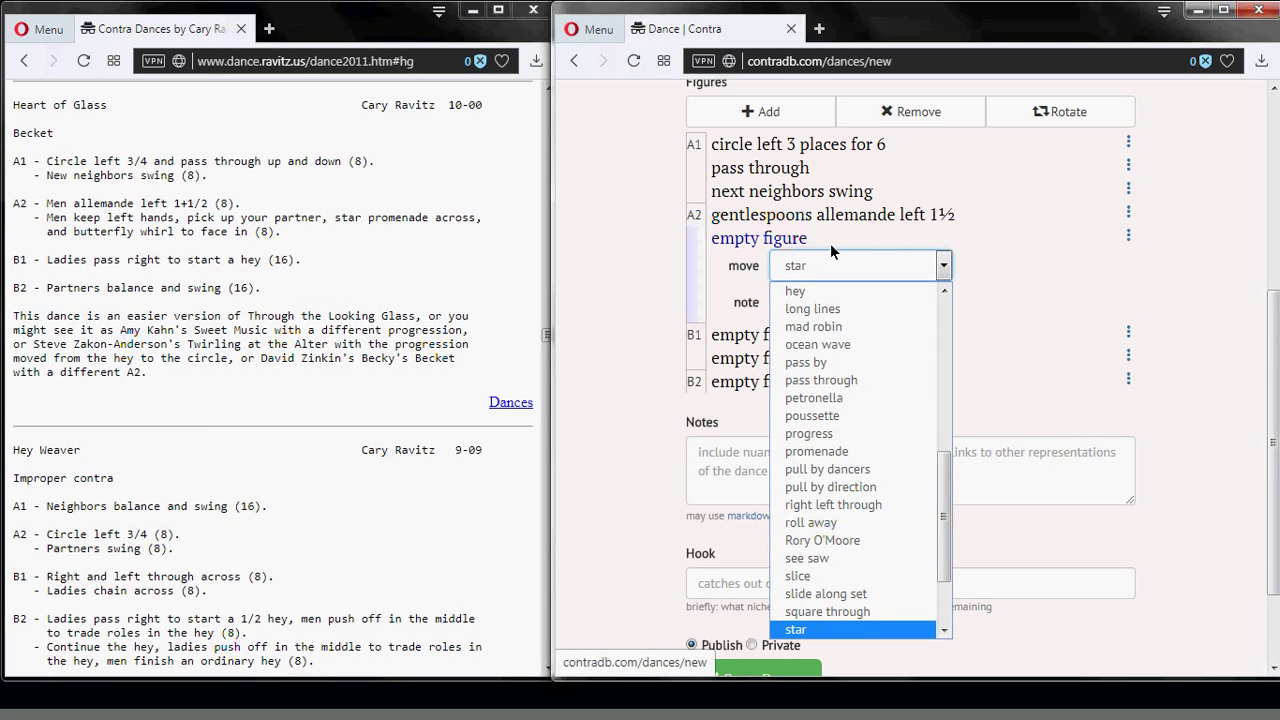
key(Down)
key(Return)
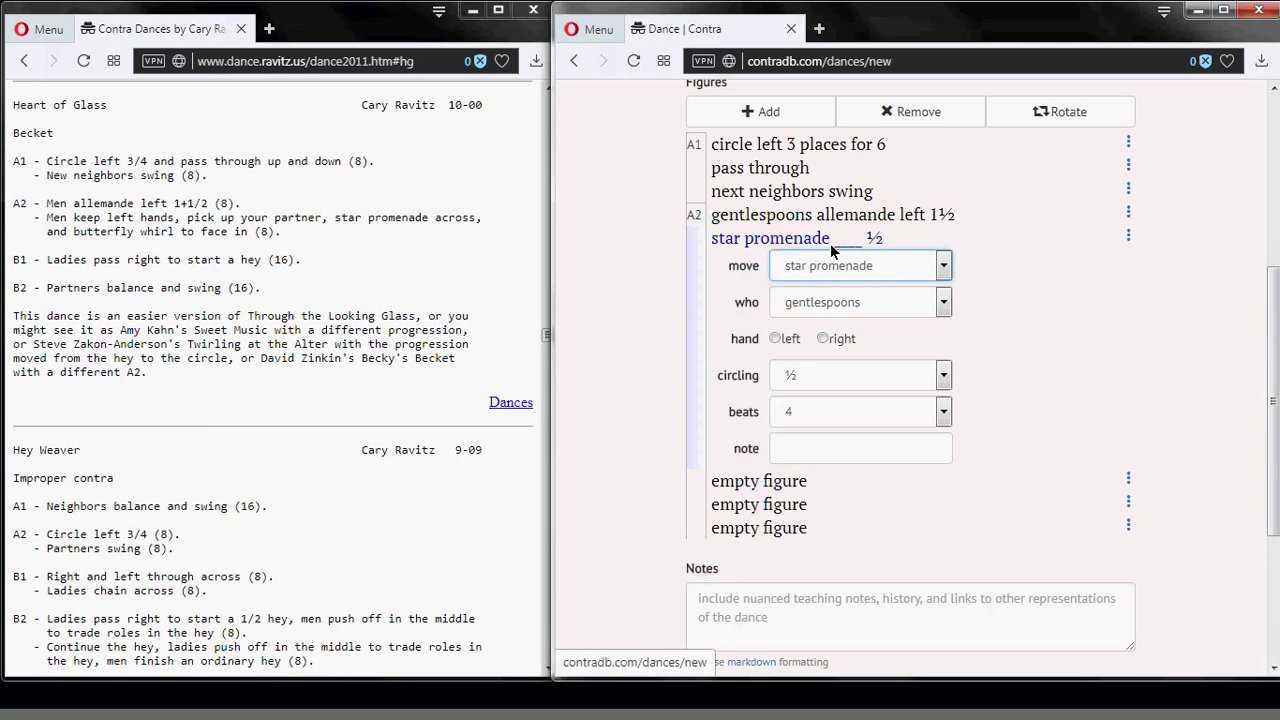
click(777, 339)
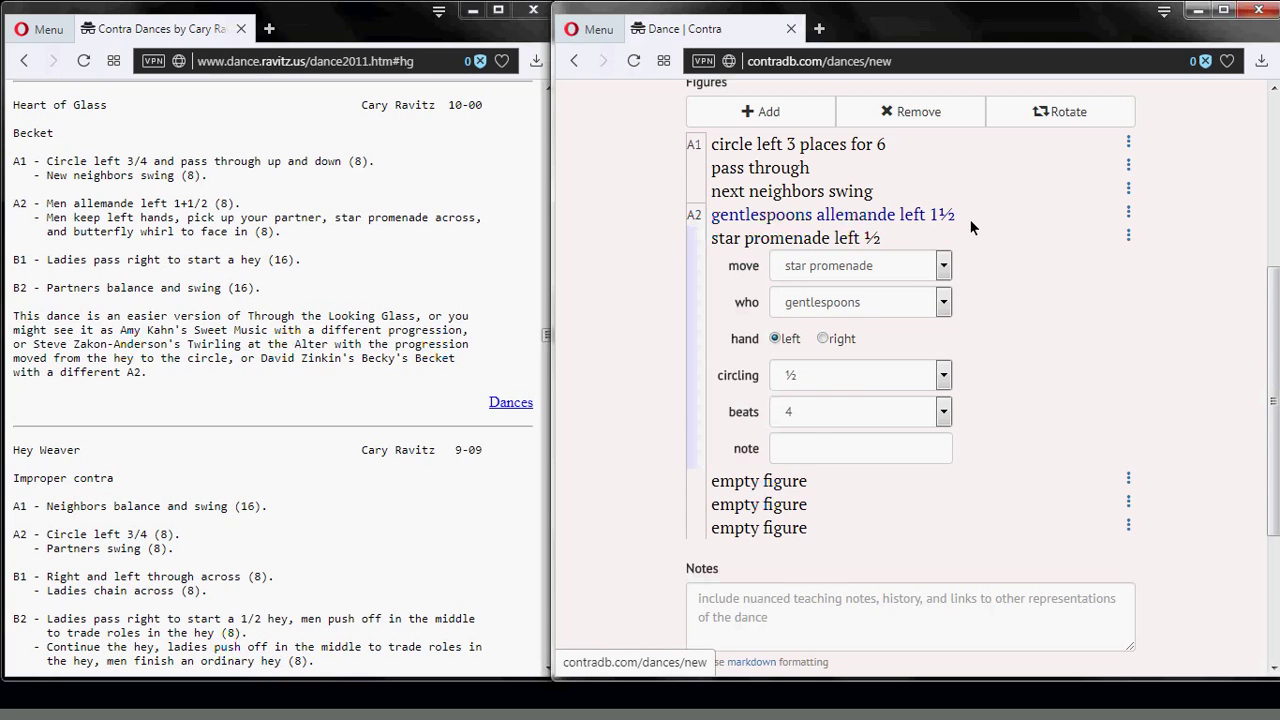
Set the move of the empty figure after the star promenade to butterfly whirl.
click(805, 478)
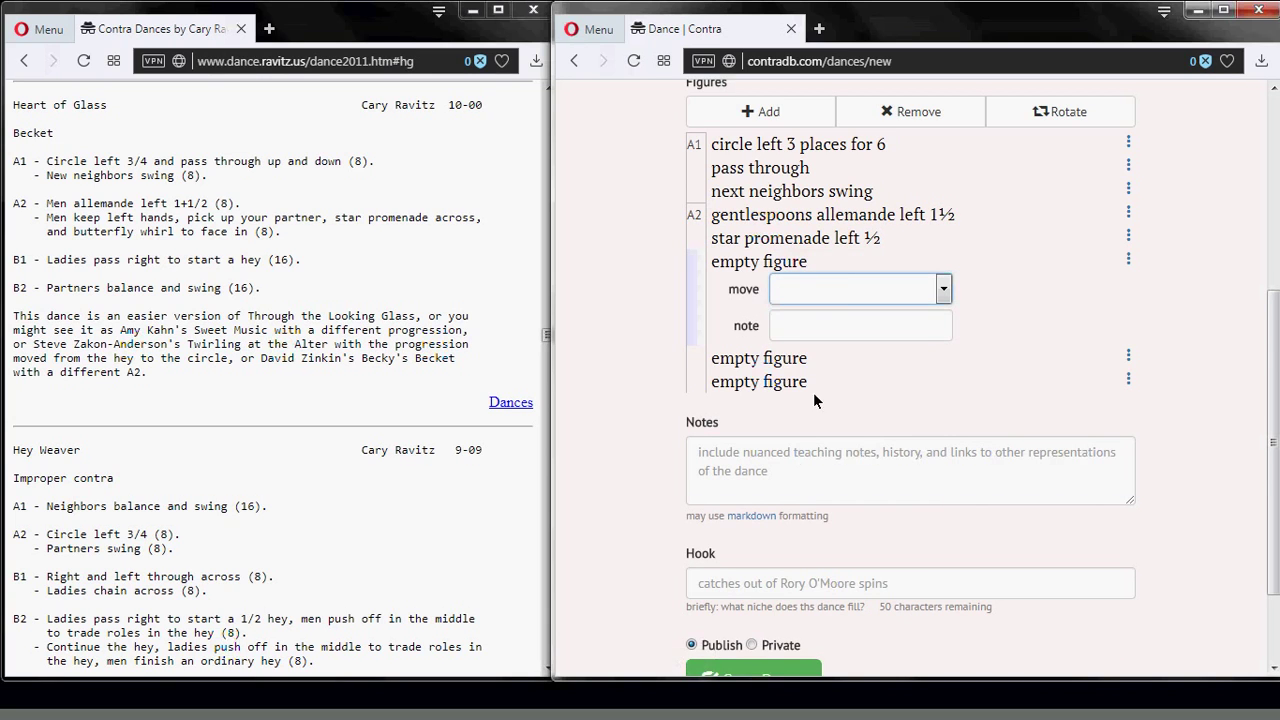
click(838, 293)
text(butterfly whirl)
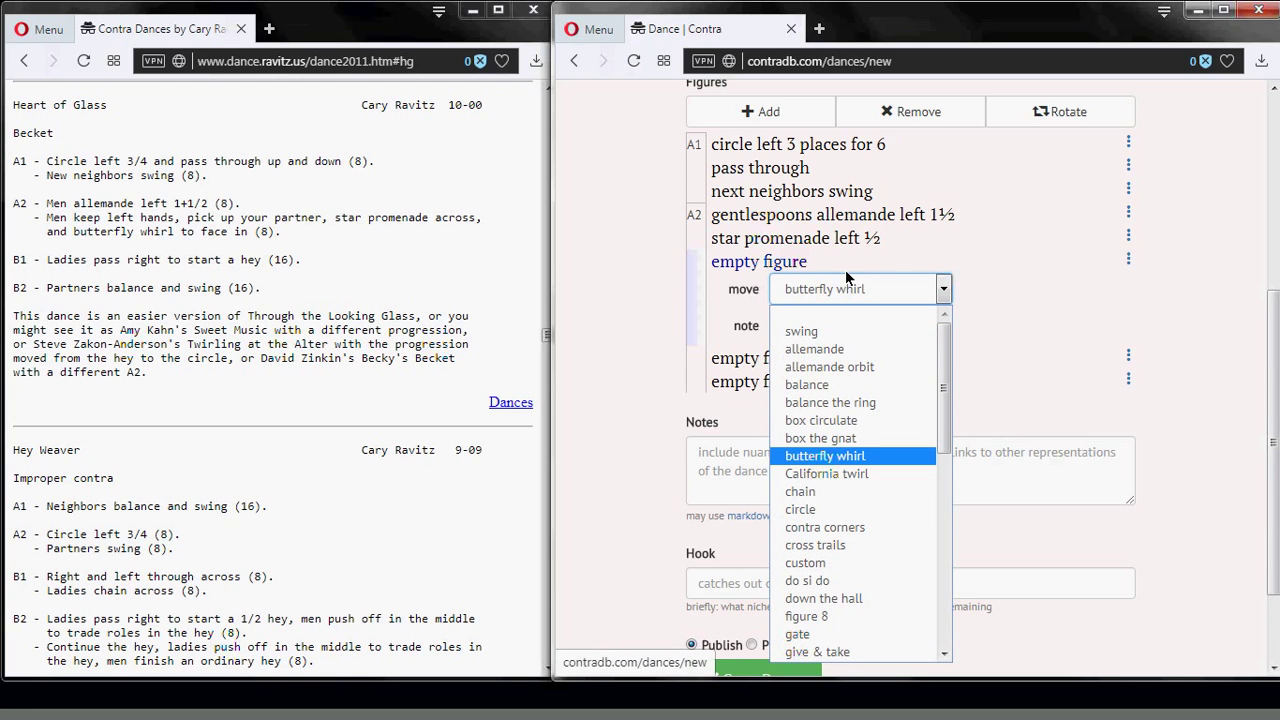
click(910, 456)
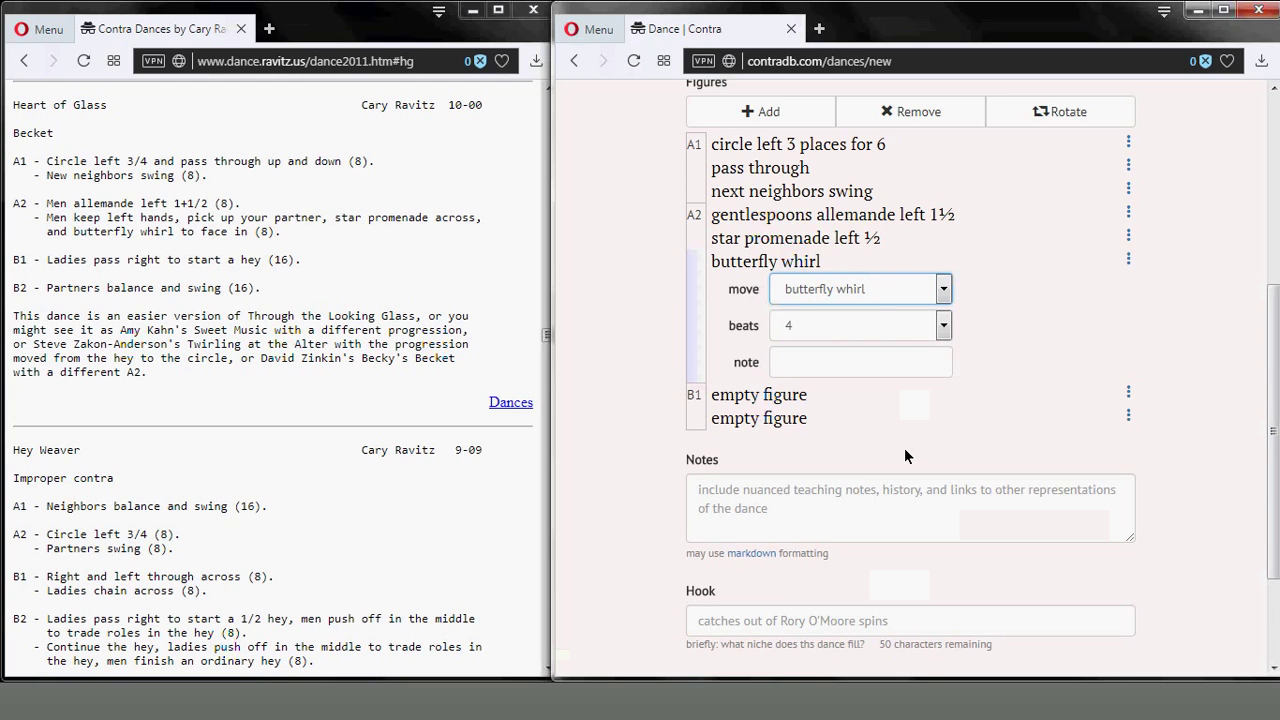
Add the note ", keeping hands, pick up partner" to the gentlespoons allemande figure in A2.
click(924, 222)
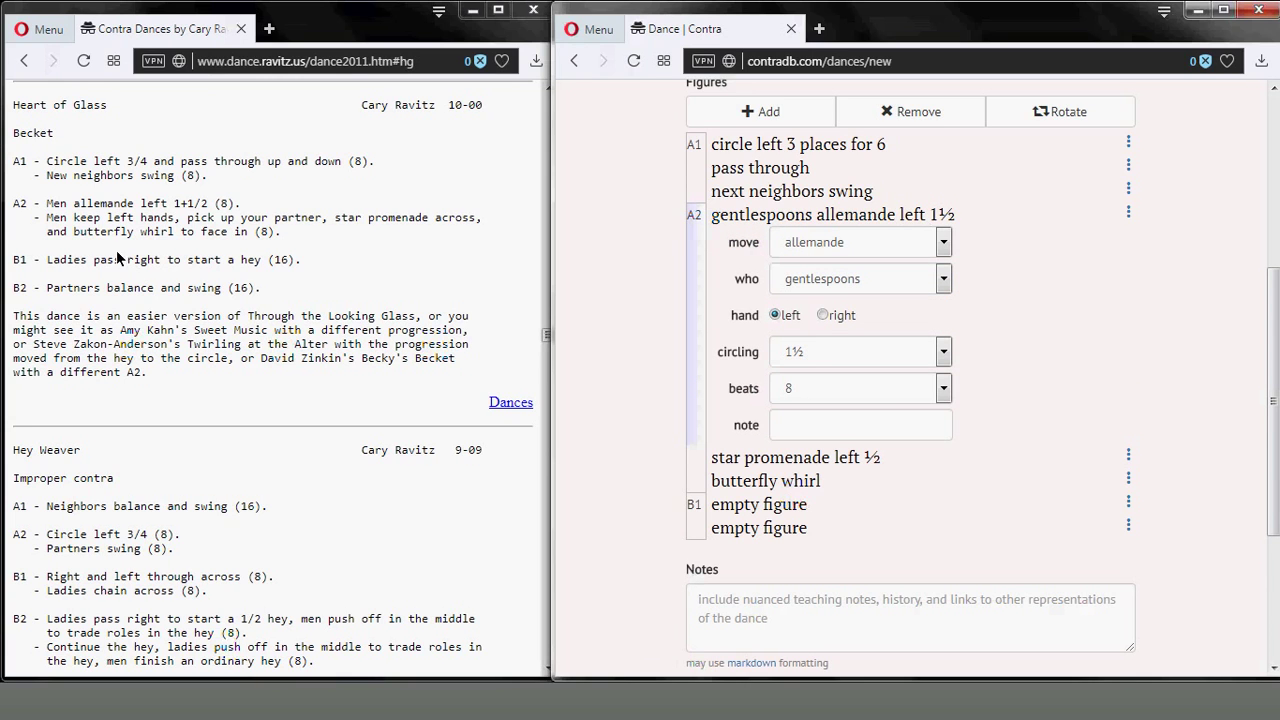
click(82, 222)
drag(82, 222, 355, 228)
click(160, 226)
click(787, 422)
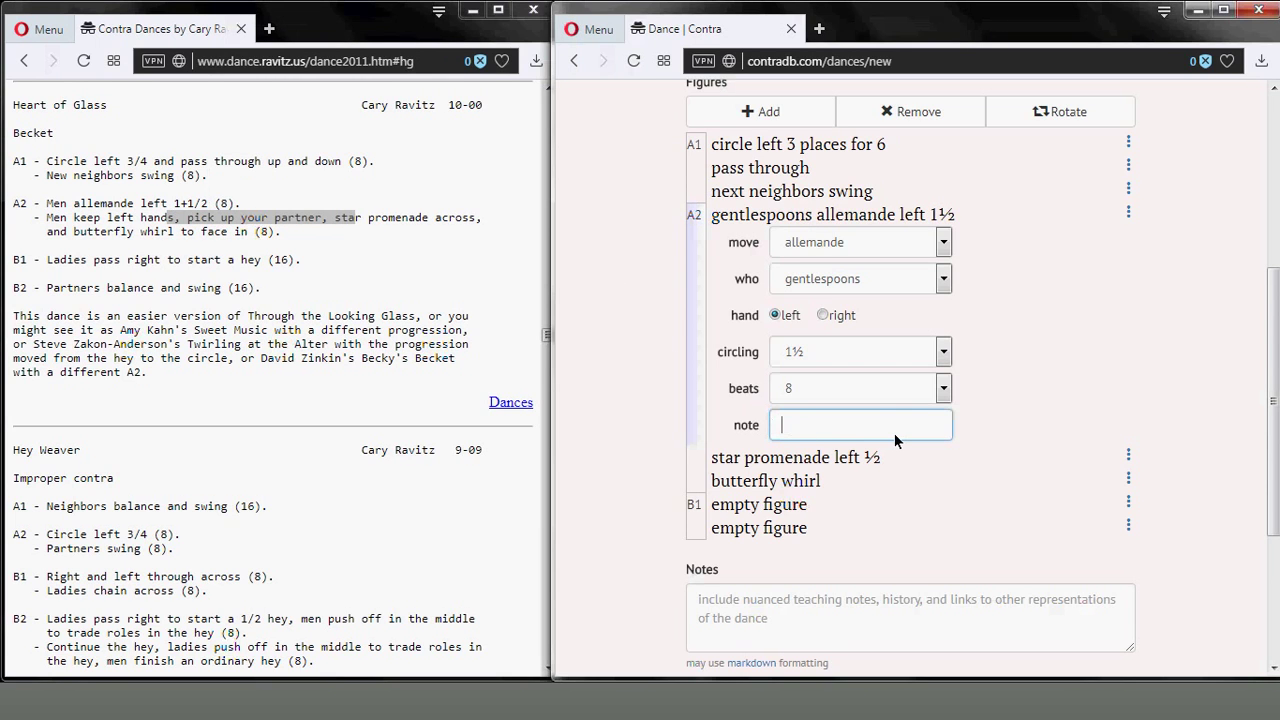
text(, keeping hands, pick up partner)
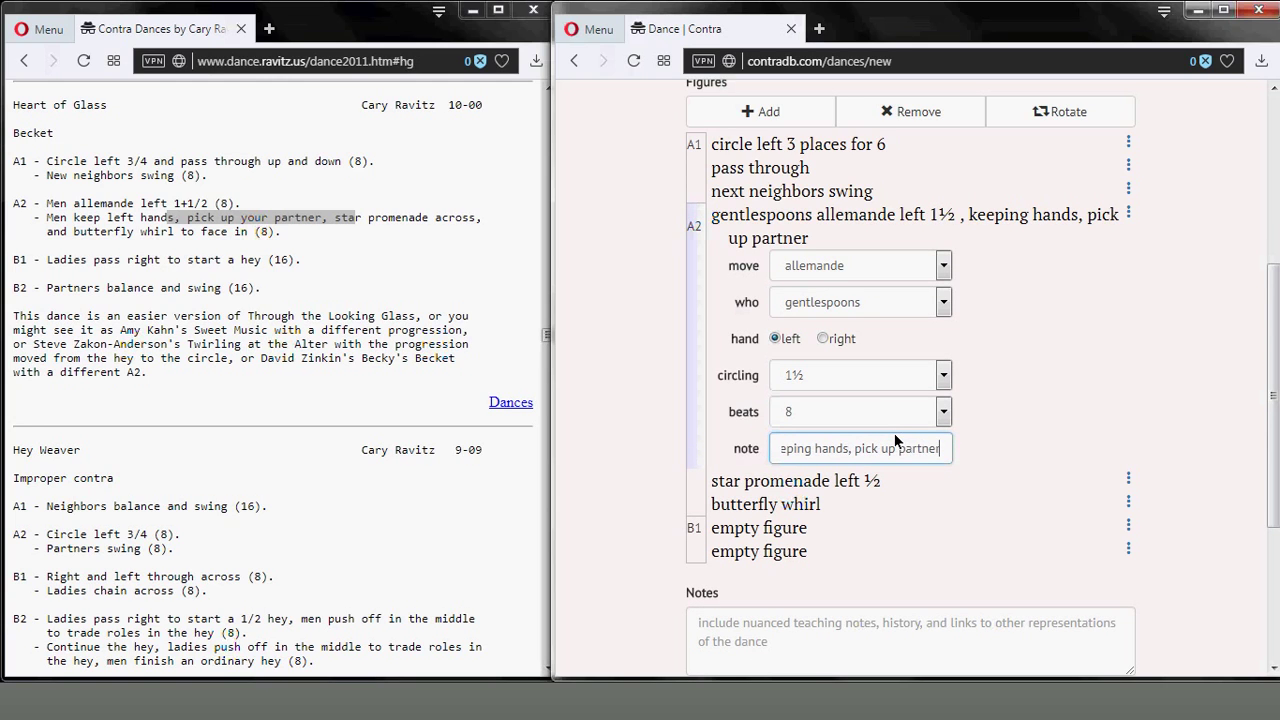
Add the note "to face in" to the butterfly whirl figure.
click(894, 487)
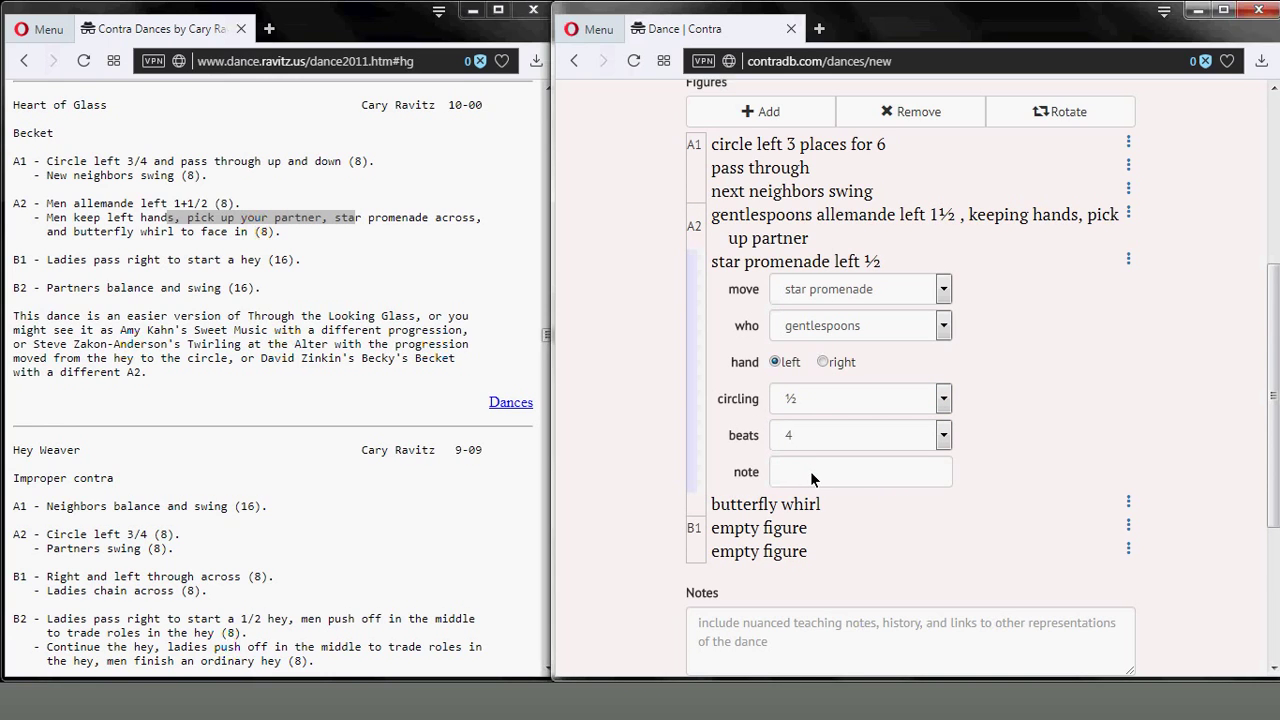
click(851, 474)
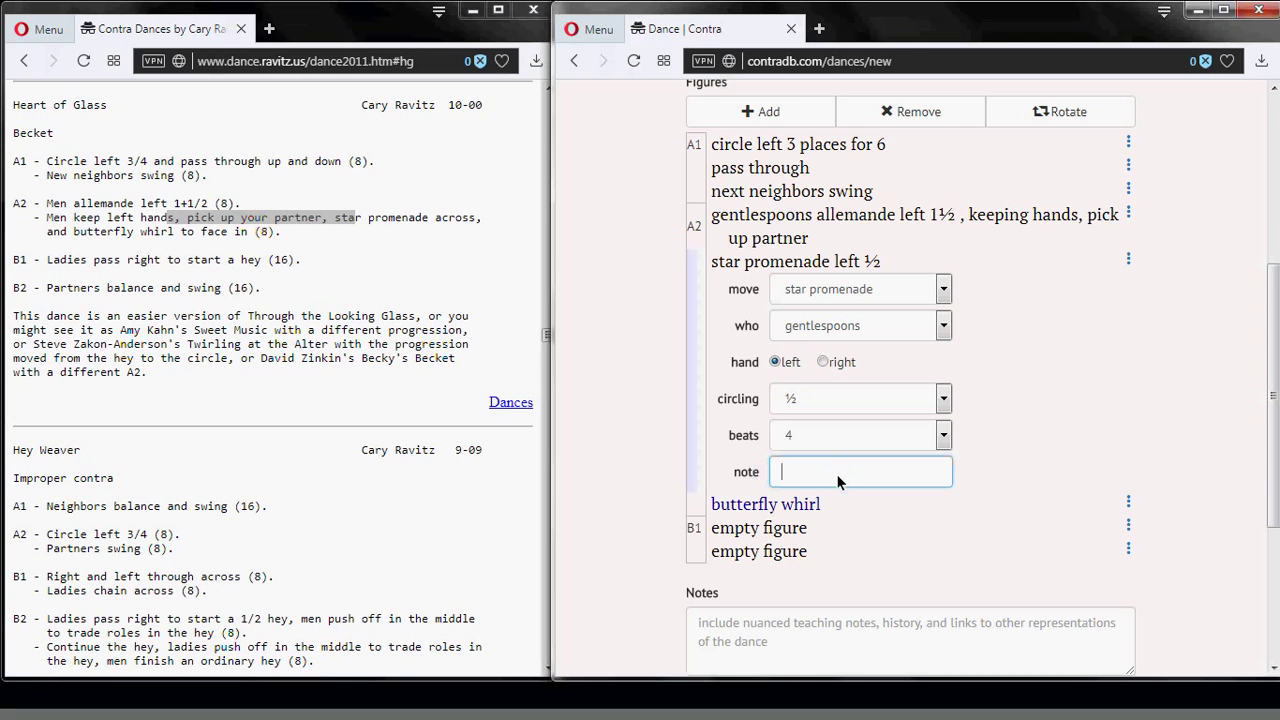
click(844, 506)
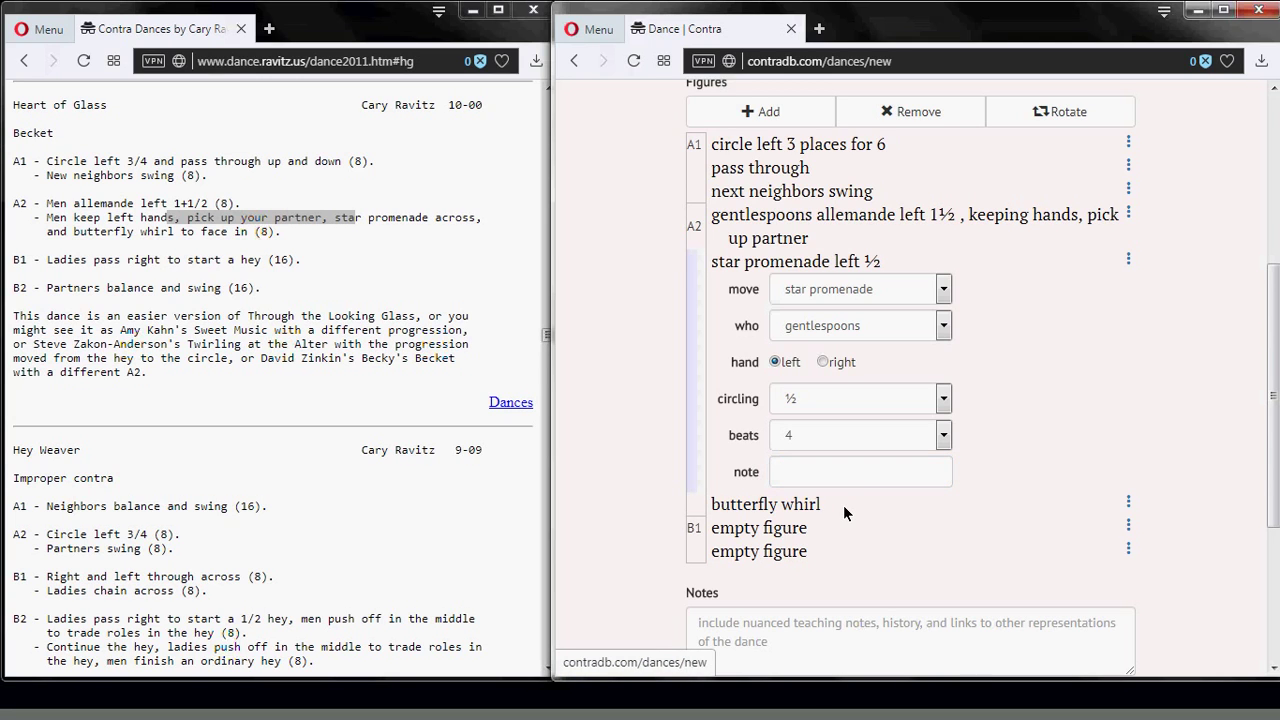
click(843, 505)
click(868, 391)
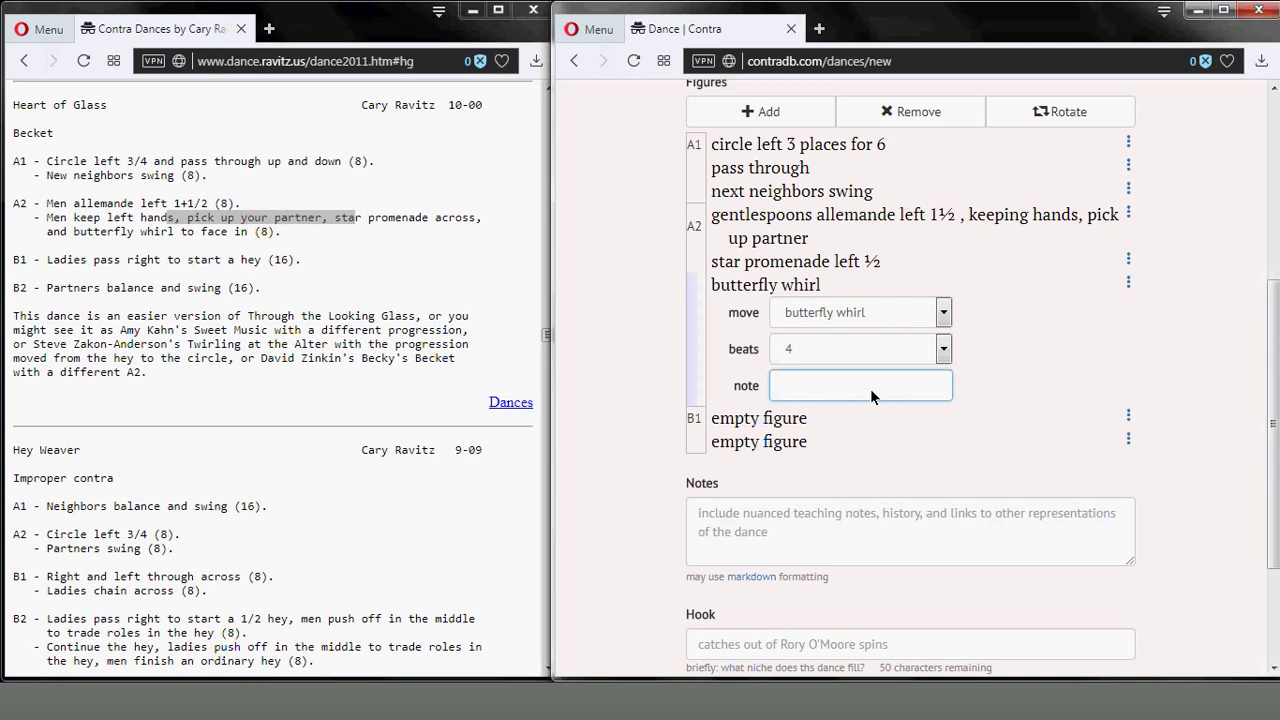
text(to face in)
Define the B1 figure as a full hey led by the ladles, with the note "by the right".
click(845, 421)
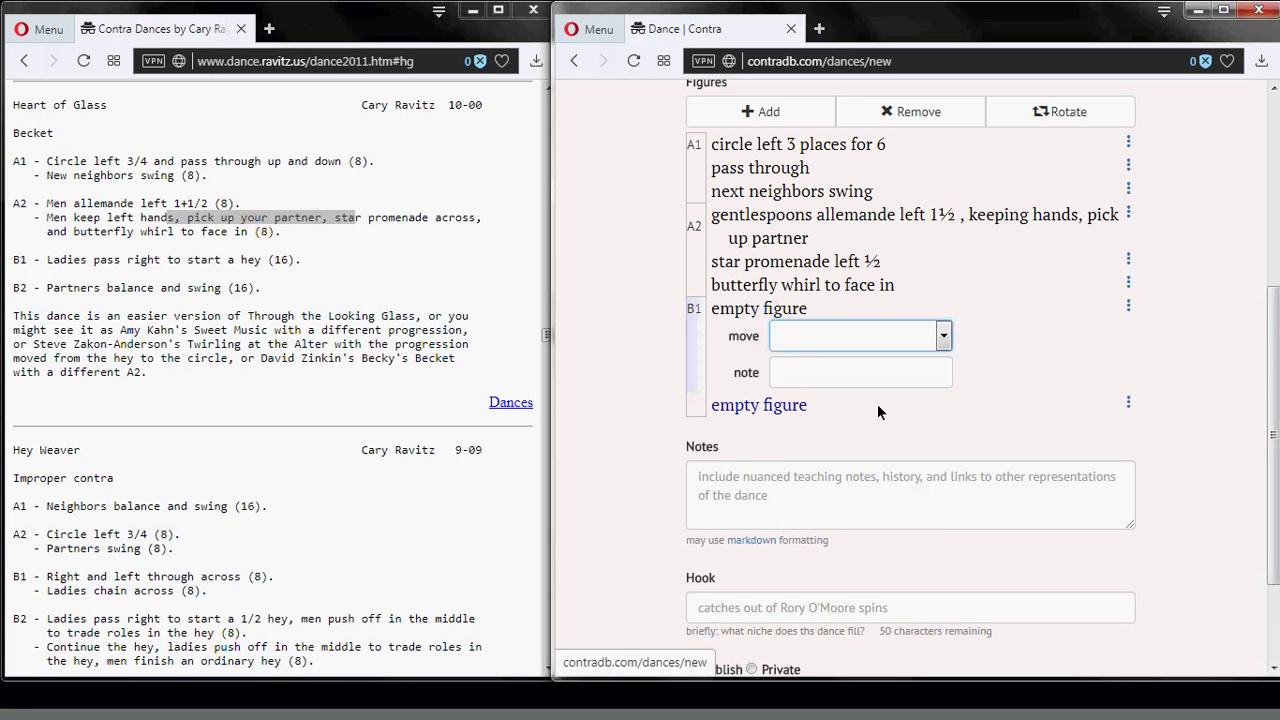
text(hey)
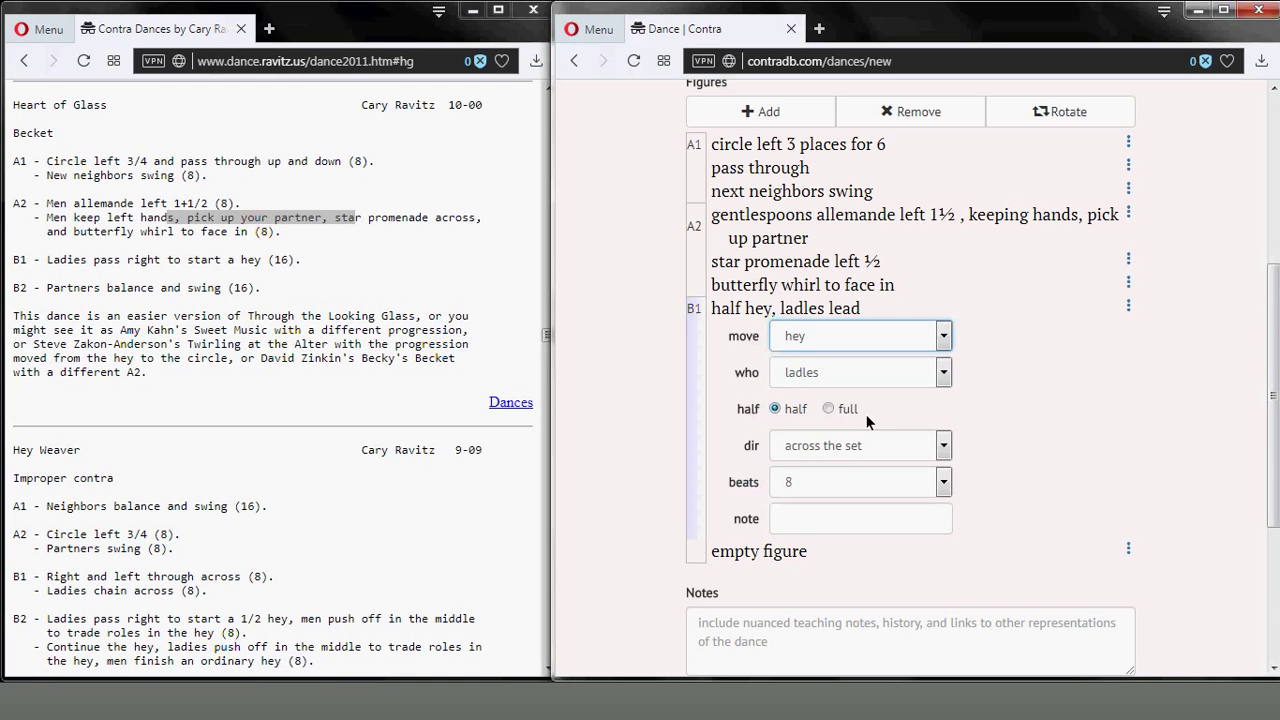
click(829, 409)
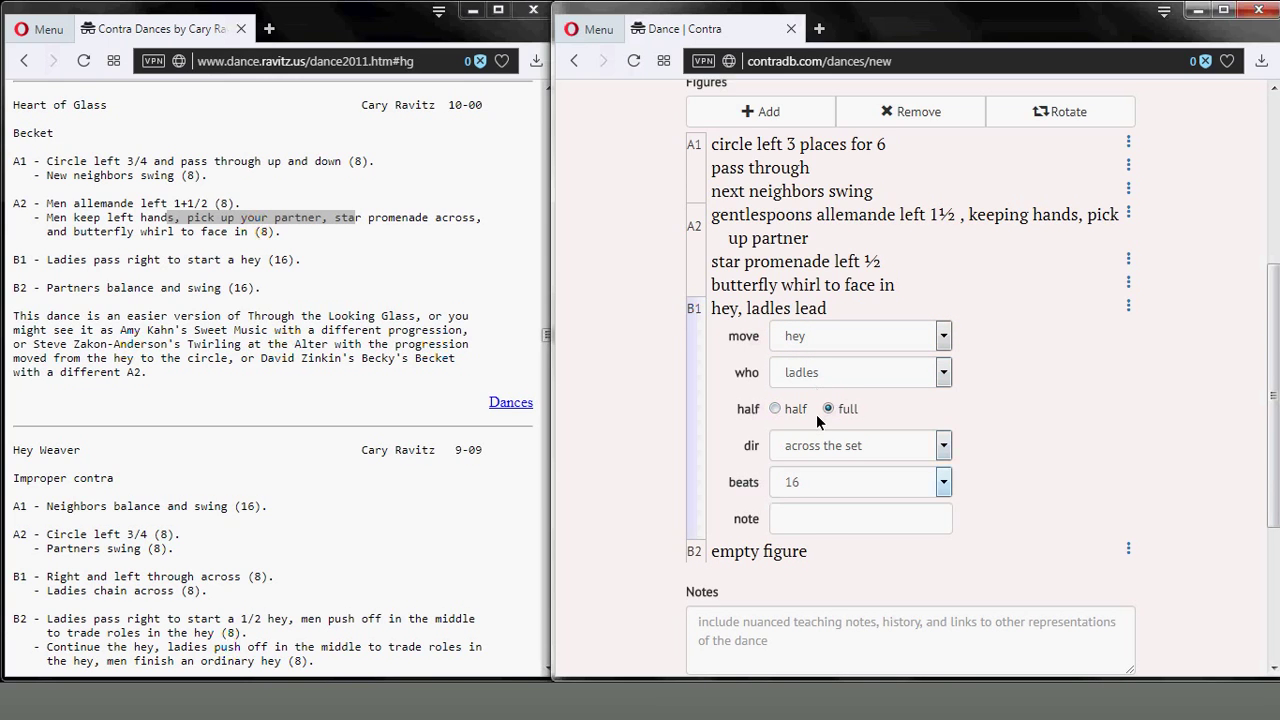
click(826, 516)
text(by the right)
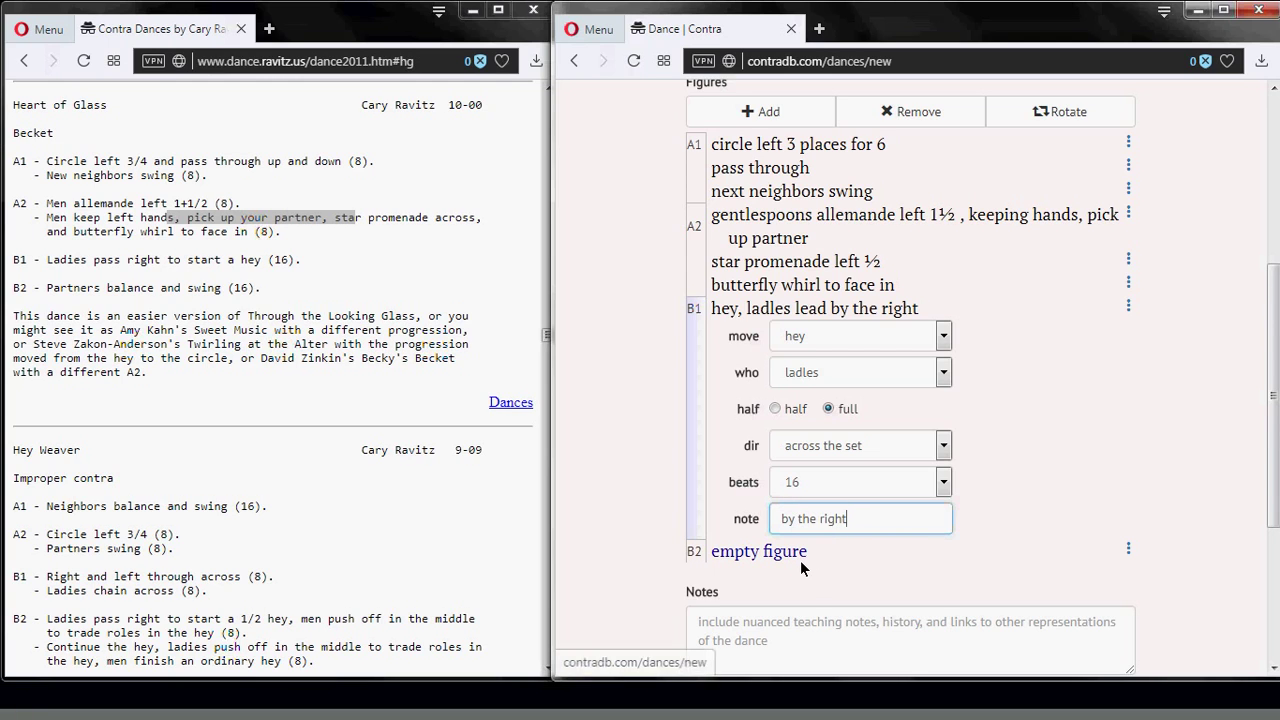
Define the B2 figure as a partners swing with a balance.
click(800, 560)
click(814, 363)
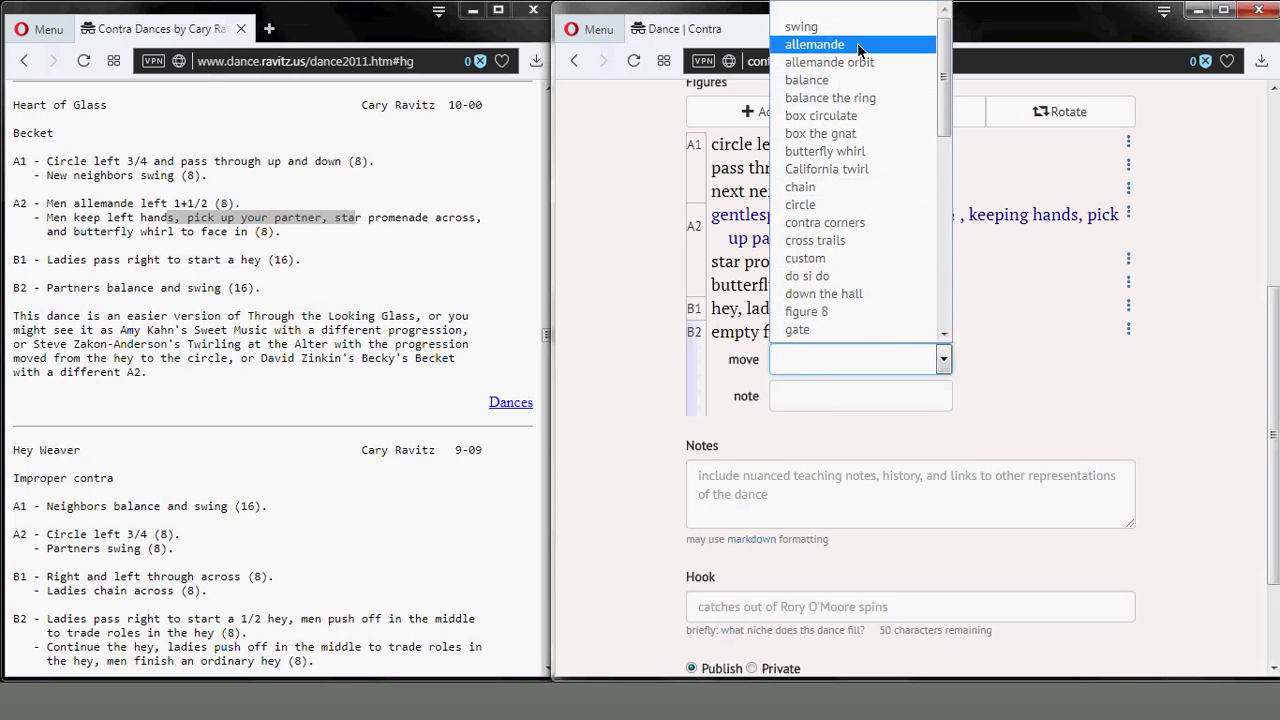
click(801, 26)
click(775, 431)
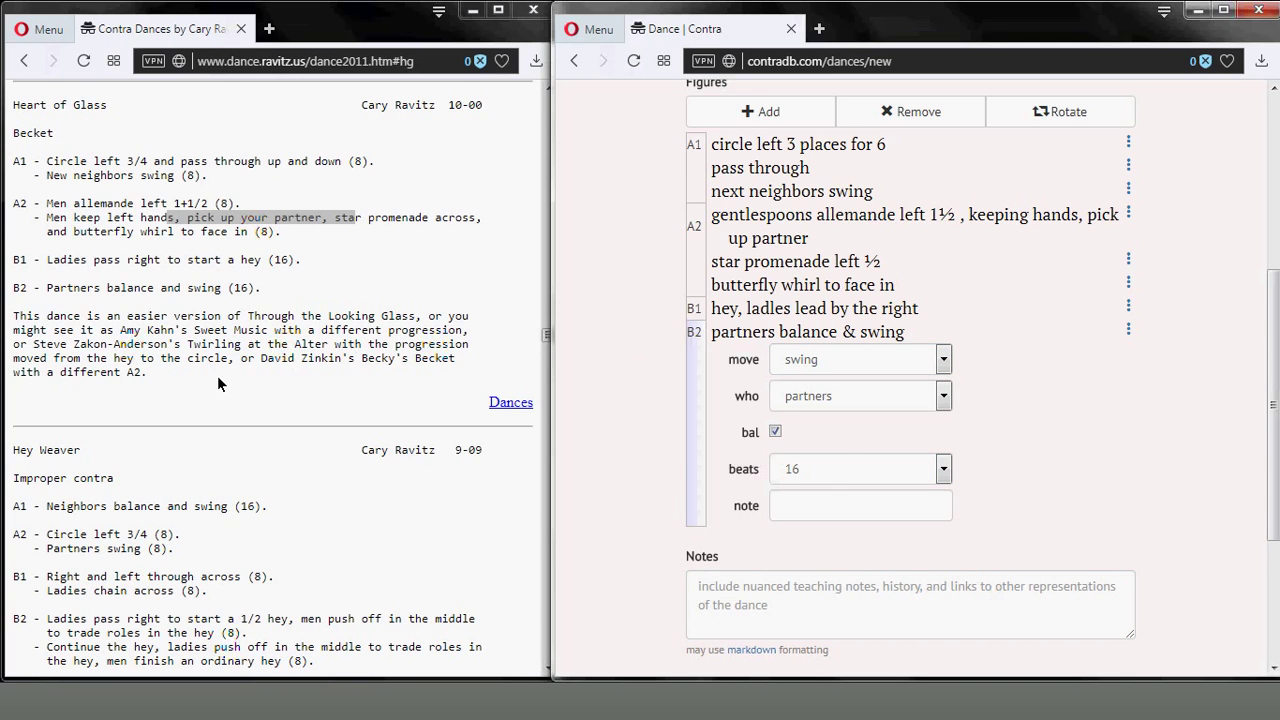
Copy the commentary paragraph below the source dance into the dance's Notes, preceded by a heading of the choreographer's name and "Notes:".
drag(156, 380, 14, 316)
key(ctrl+c)
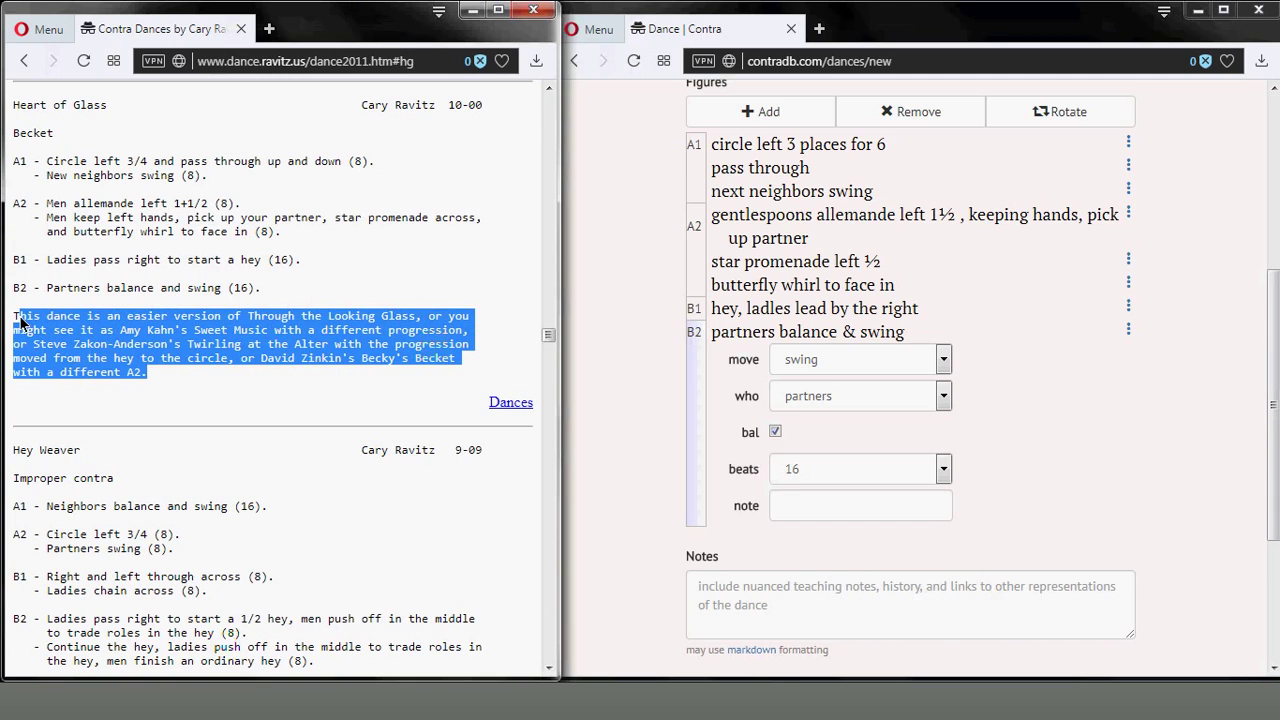
click(762, 585)
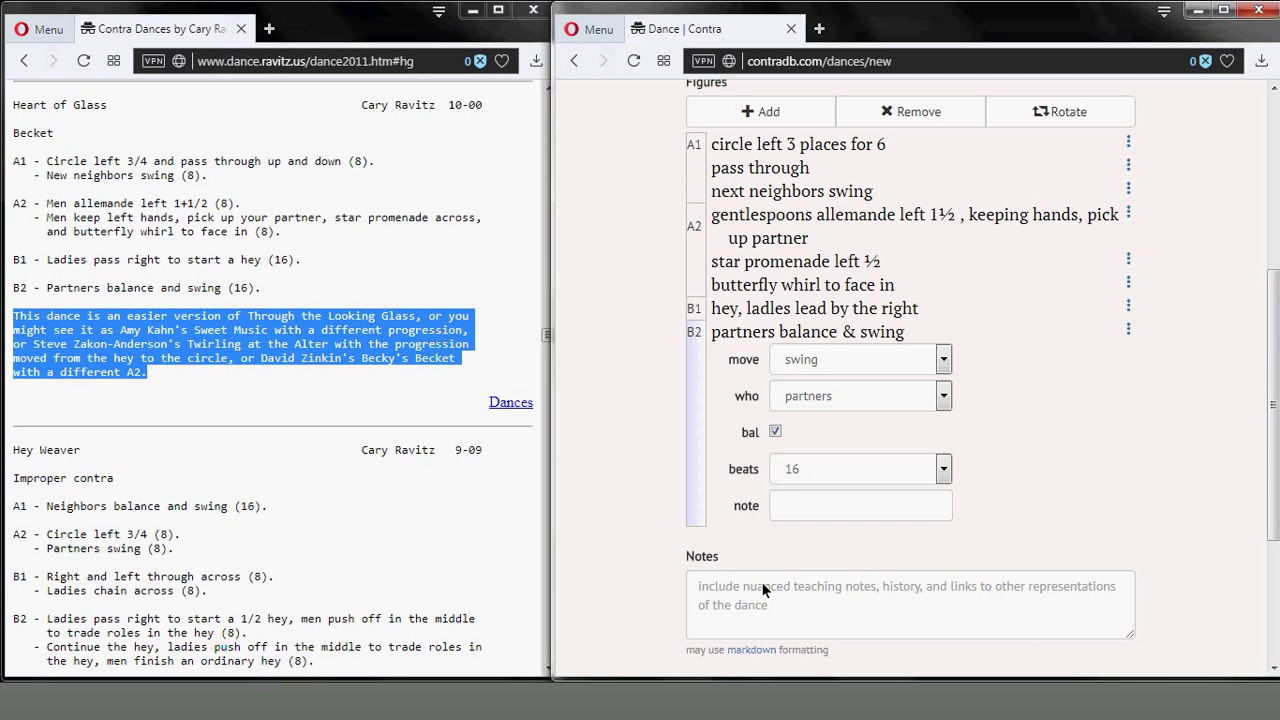
text(Cary )
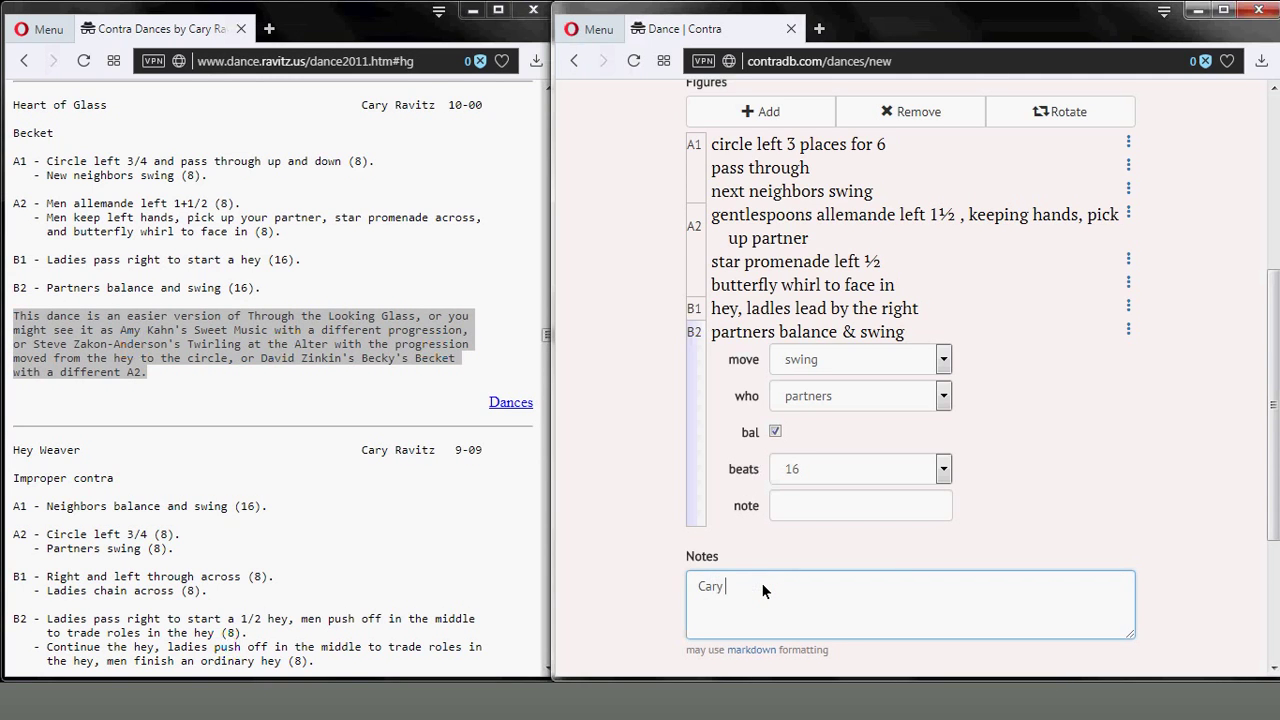
text(Ravitz Notes:)
key(ctrl+v)
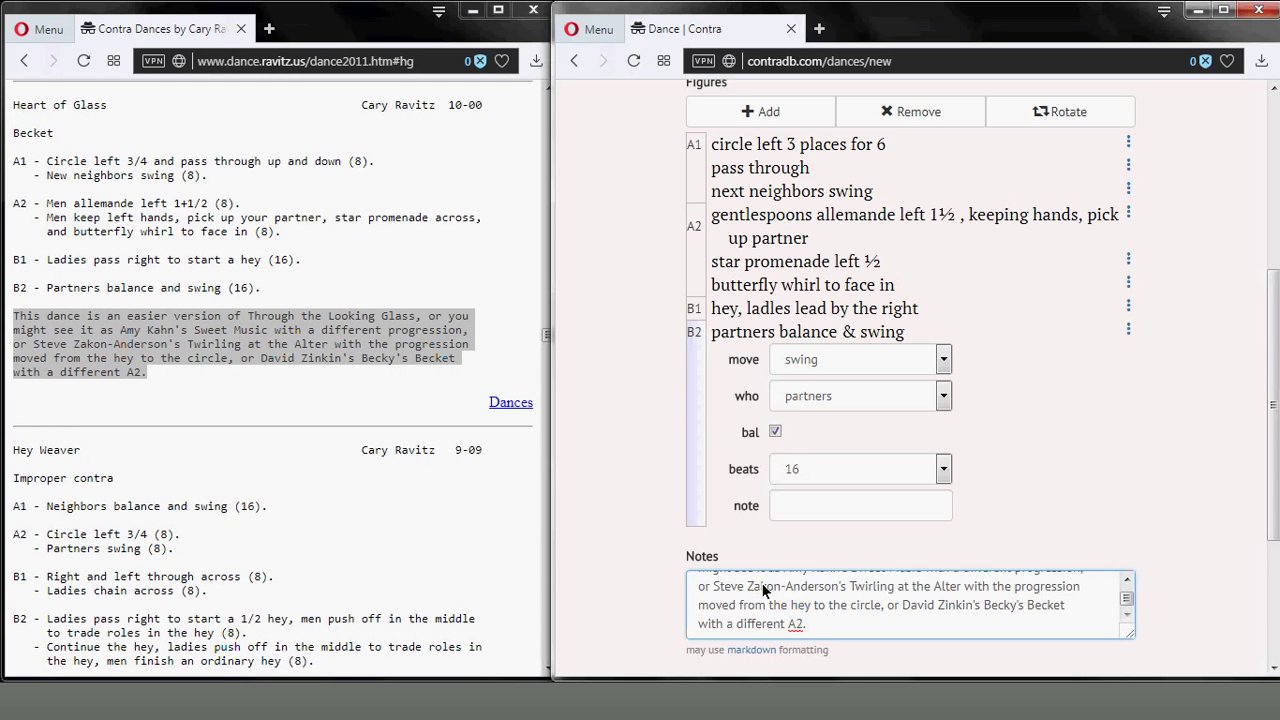
Add the source page's web address, including its #hg anchor, as a separate paragraph below the commentary in the Notes.
key(Return)
key(Return)
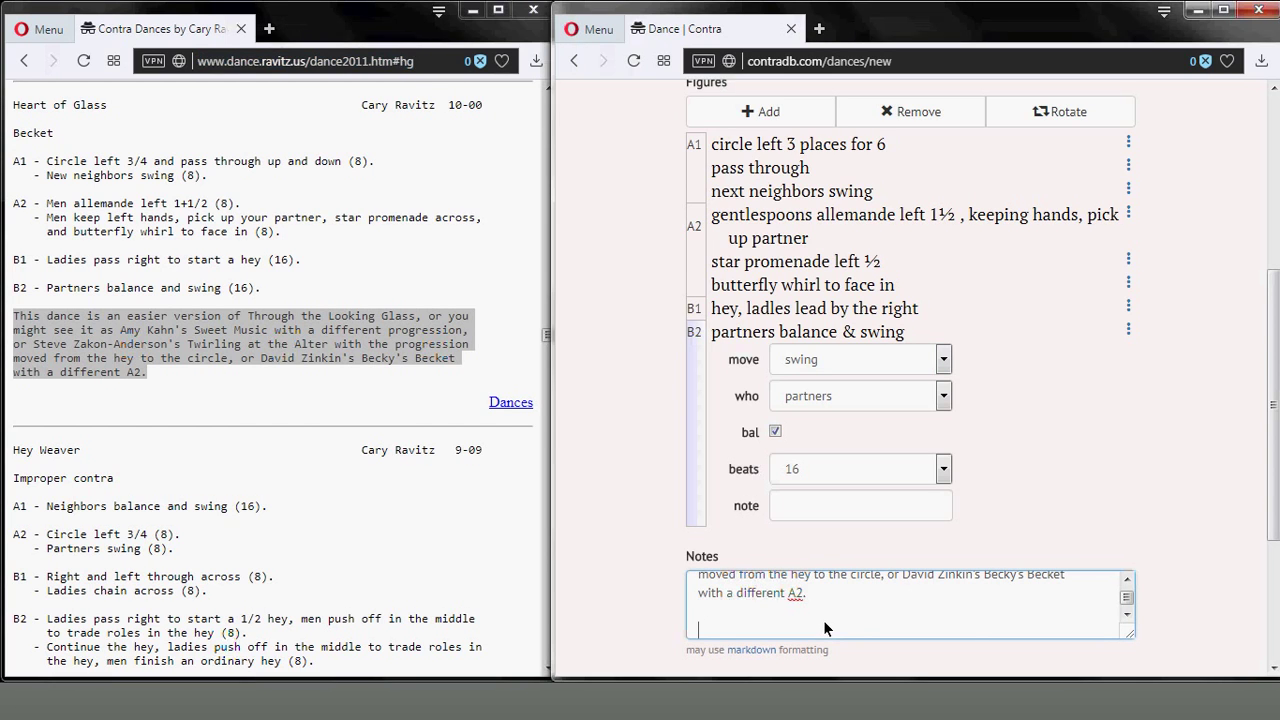
text(http://www.dance.ravitz.us/dance2011.htm#hg)
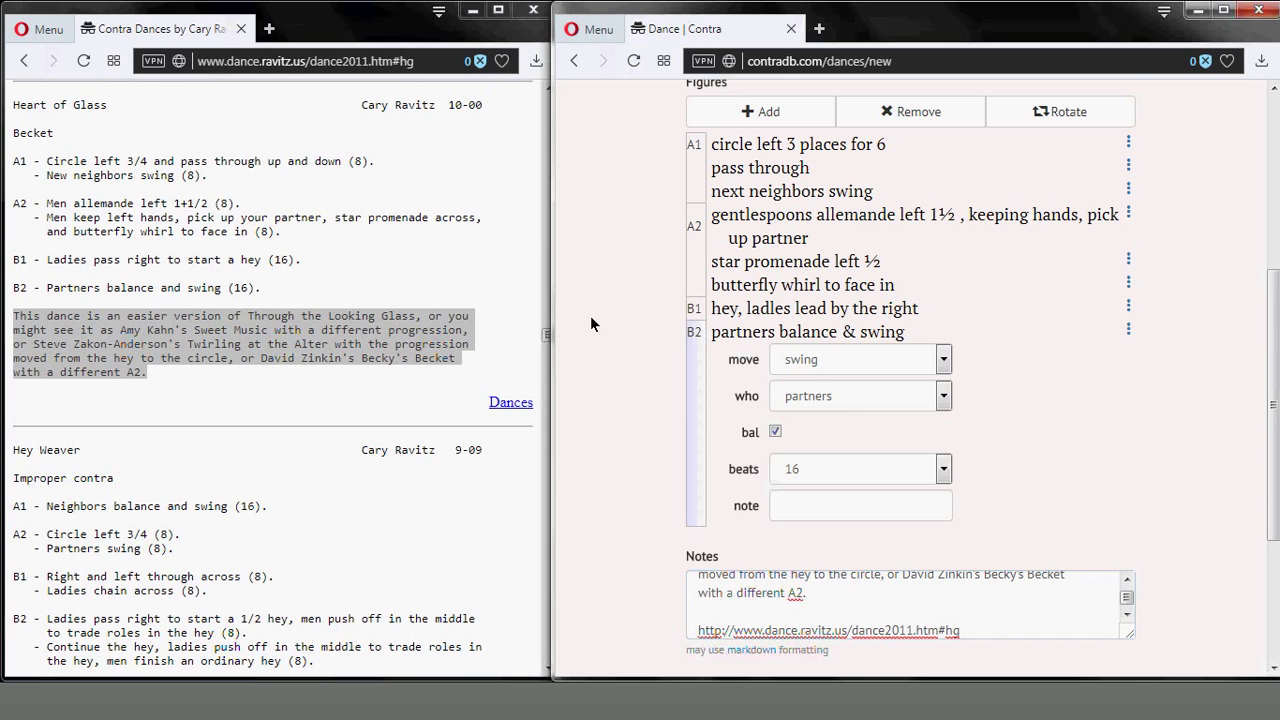
scroll(598, 316, up, 4)
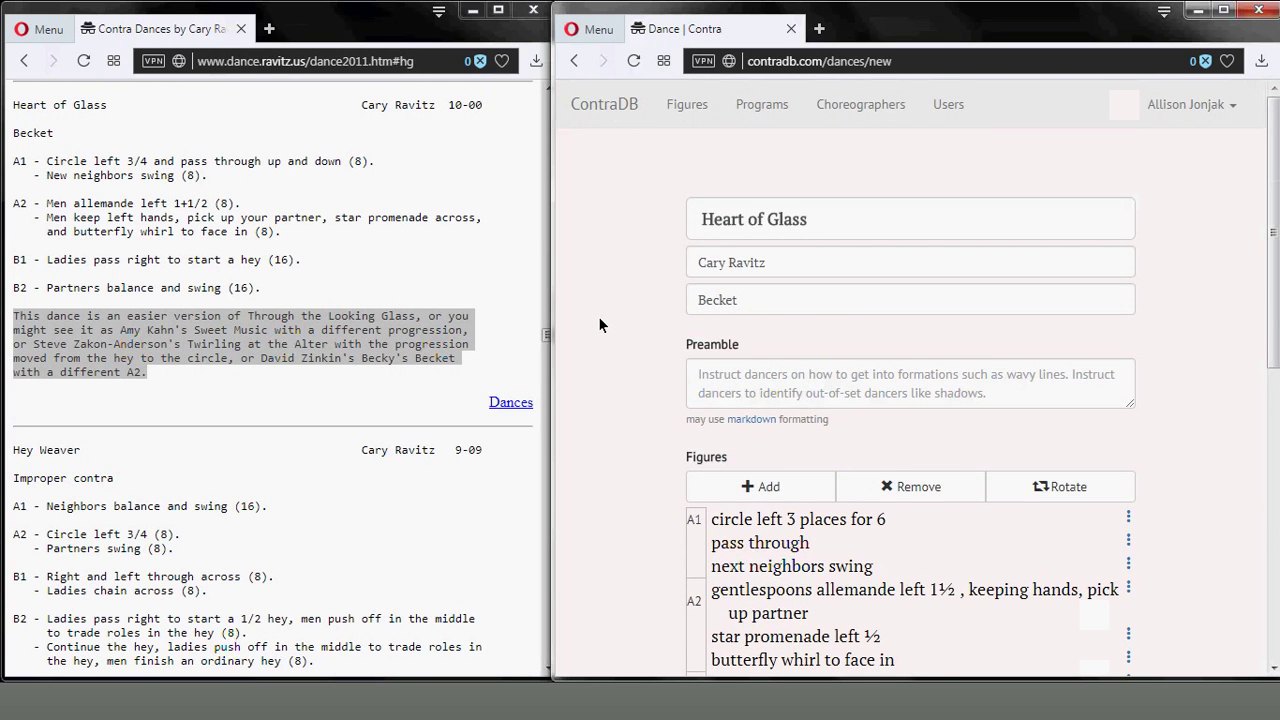
Save the "Heart of Glass" dance with the Publish option, and review the figures and notes on its page.
scroll(598, 325, down, 10)
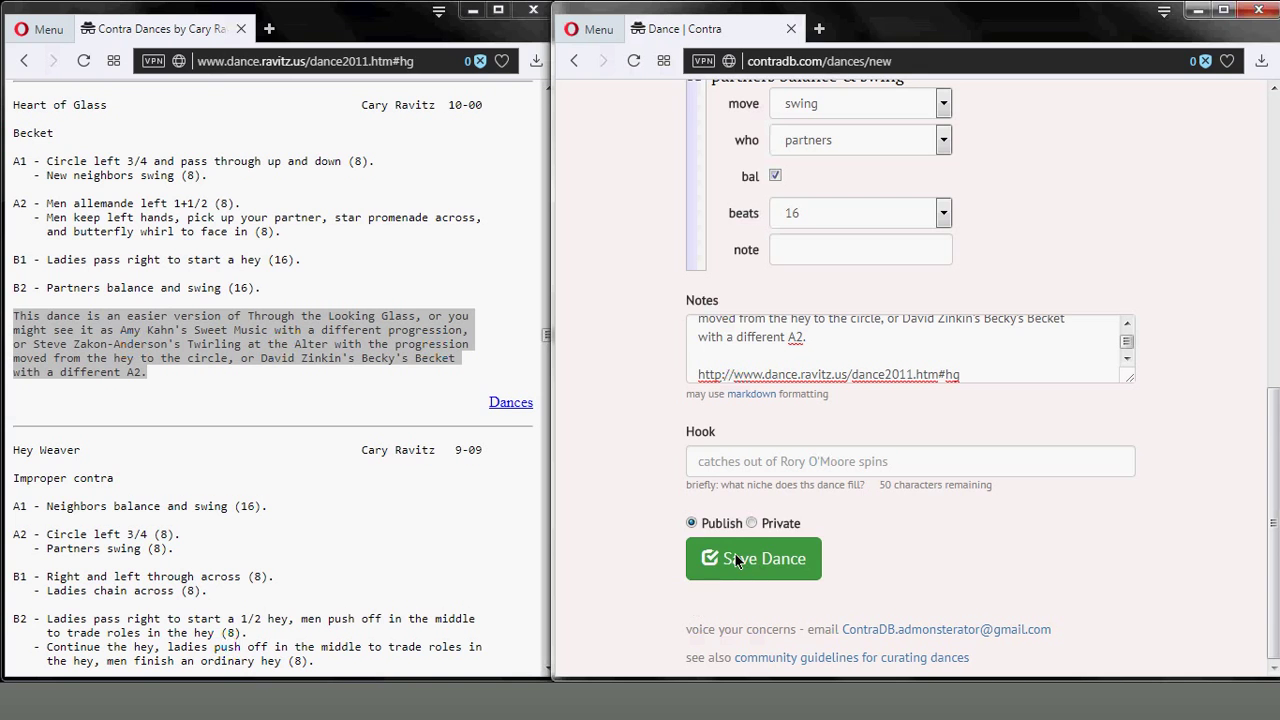
click(736, 560)
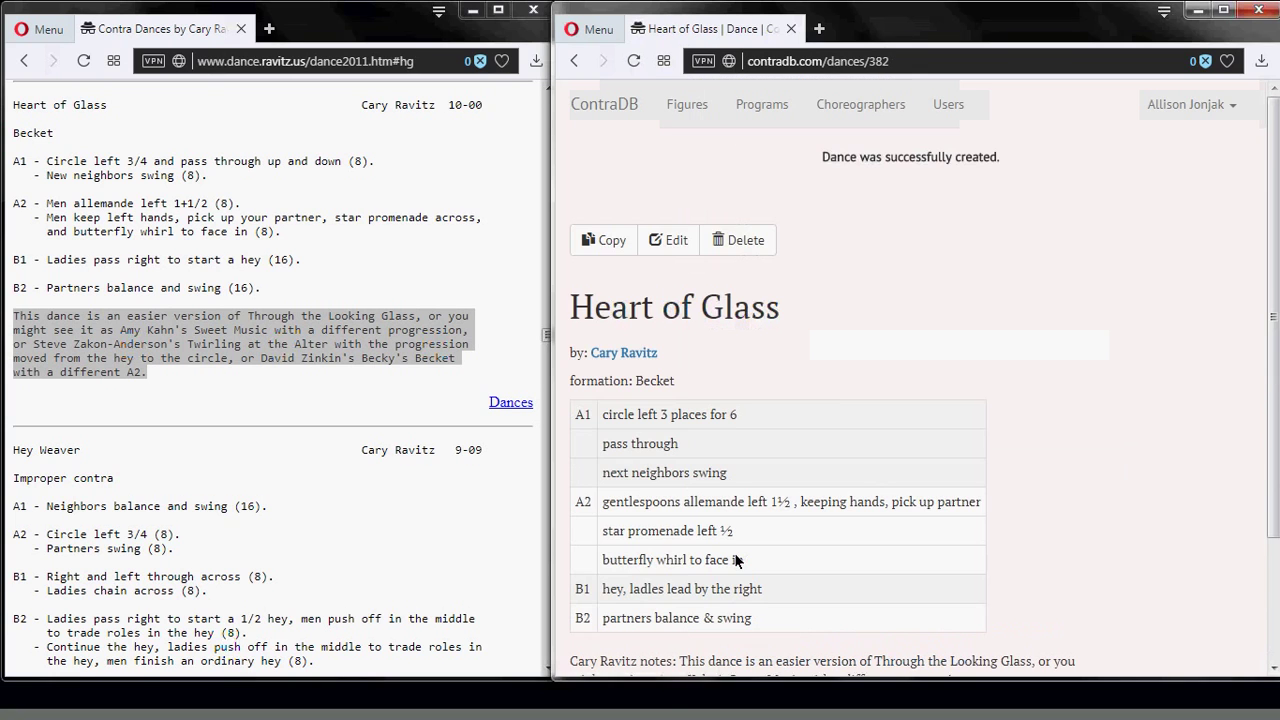
scroll(886, 422, down, 1)
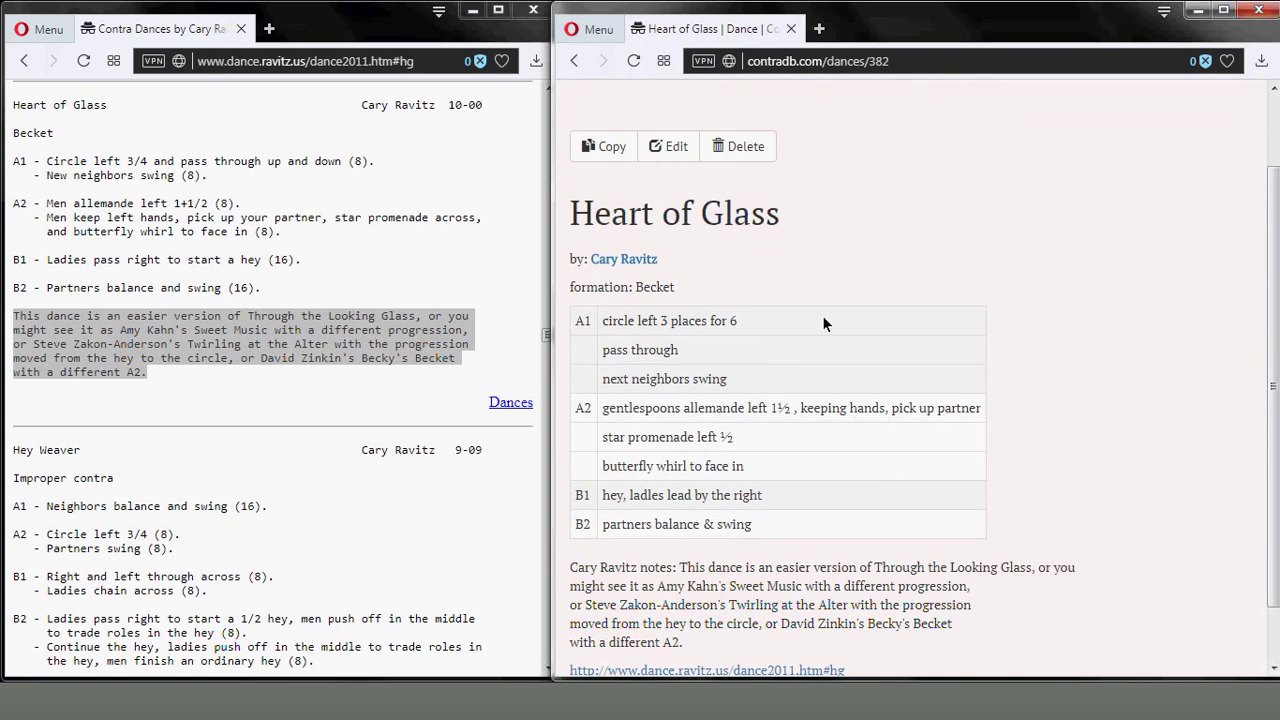
scroll(794, 332, down, 1)
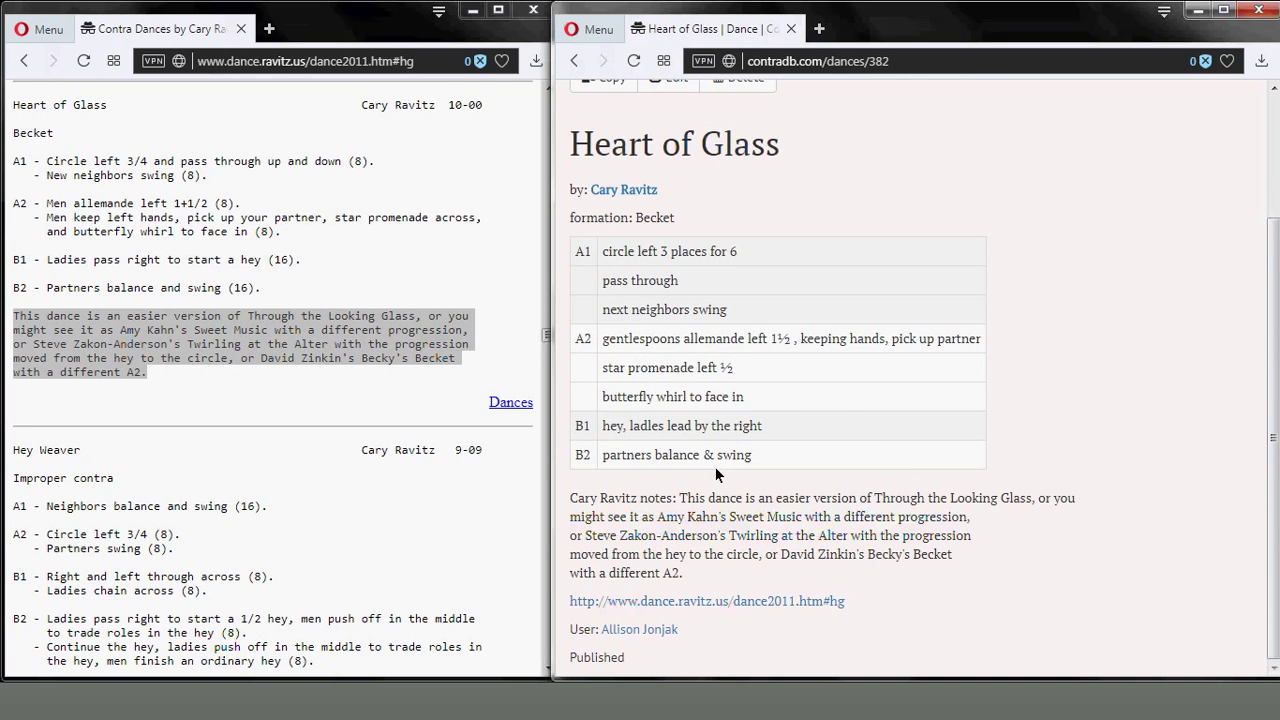
Open the choreographer's page from the dance's byline and look through the list of that choreographer's dances.
scroll(715, 467, up, 2)
click(622, 279)
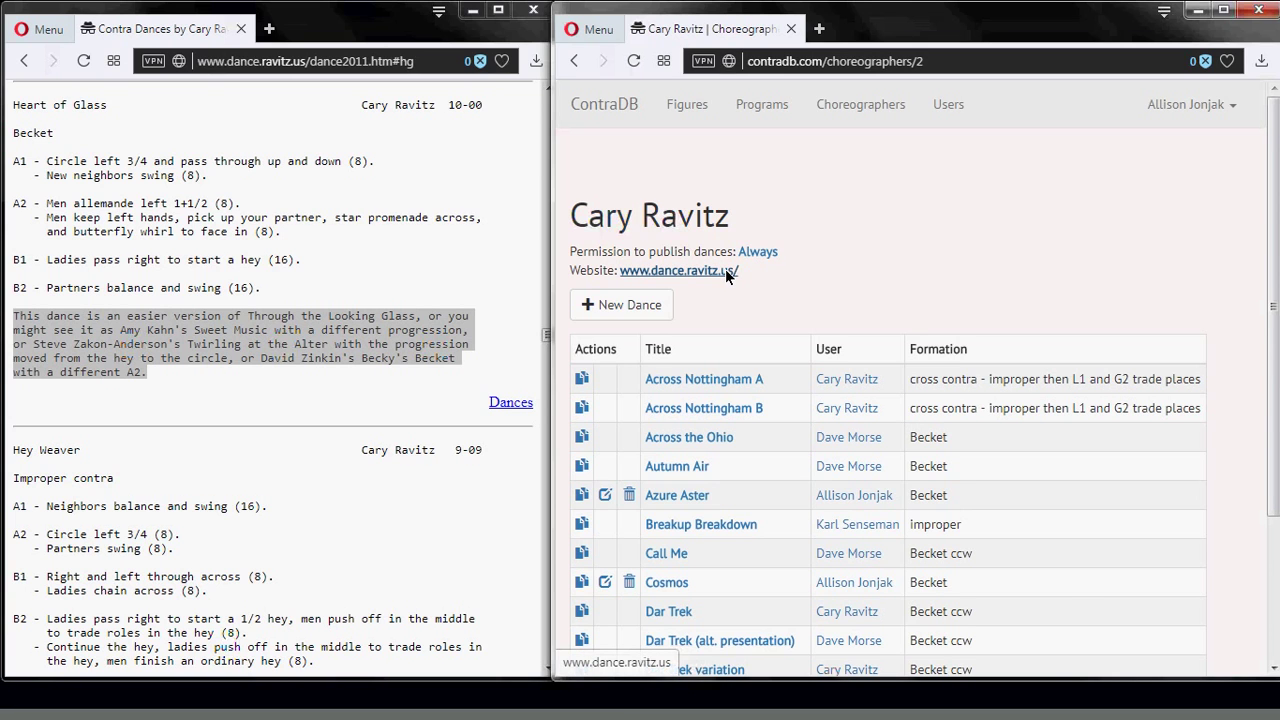
scroll(810, 440, down, 2)
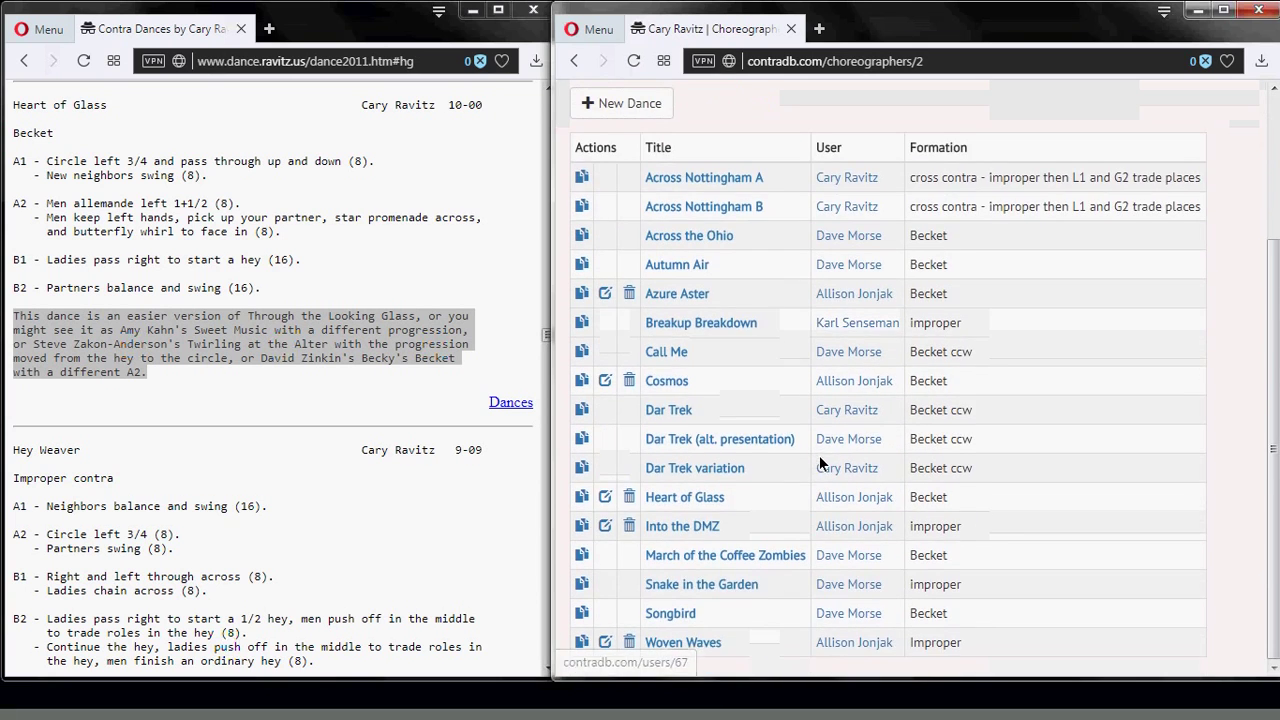
scroll(823, 394, up, 2)
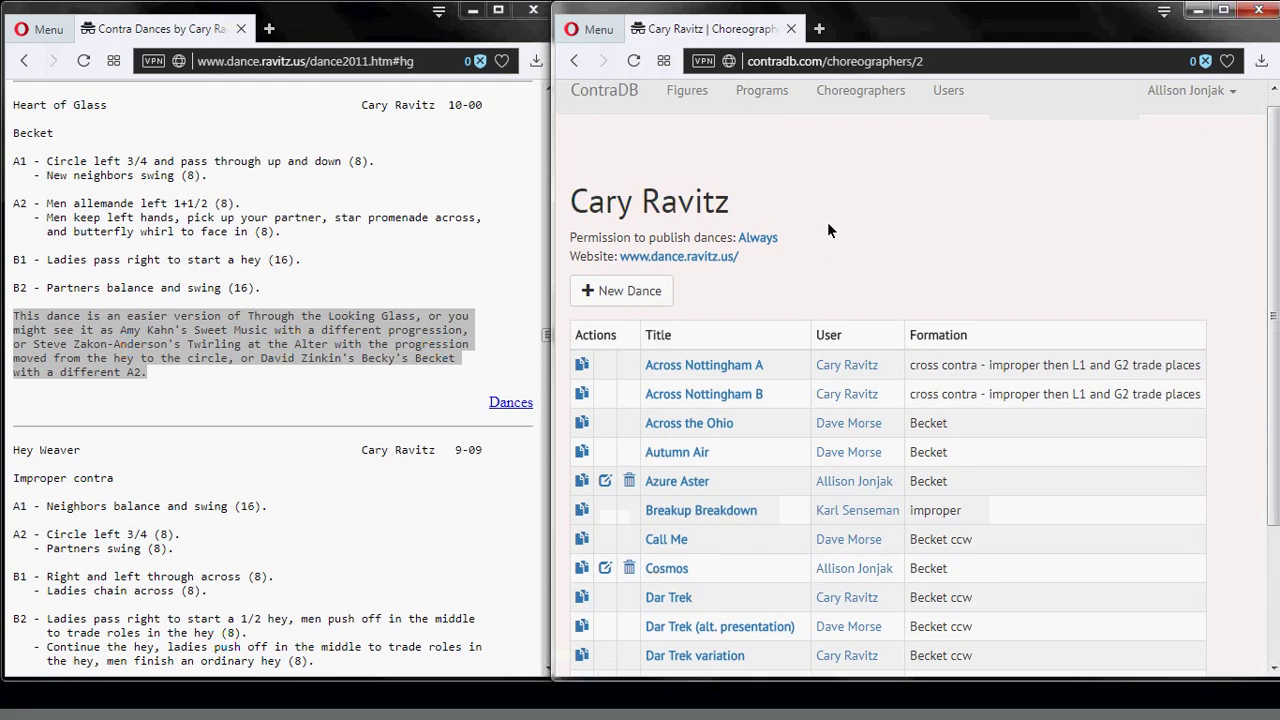
scroll(828, 228, up, 1)
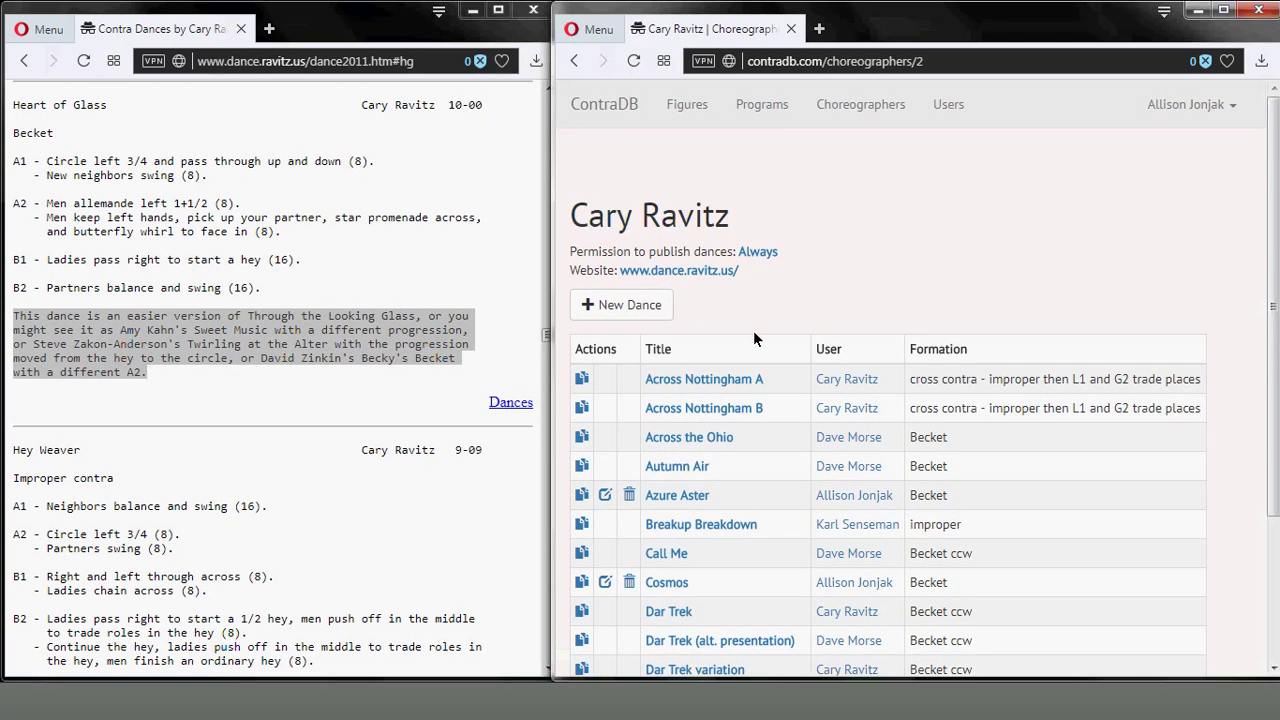
scroll(745, 440, down, 2)
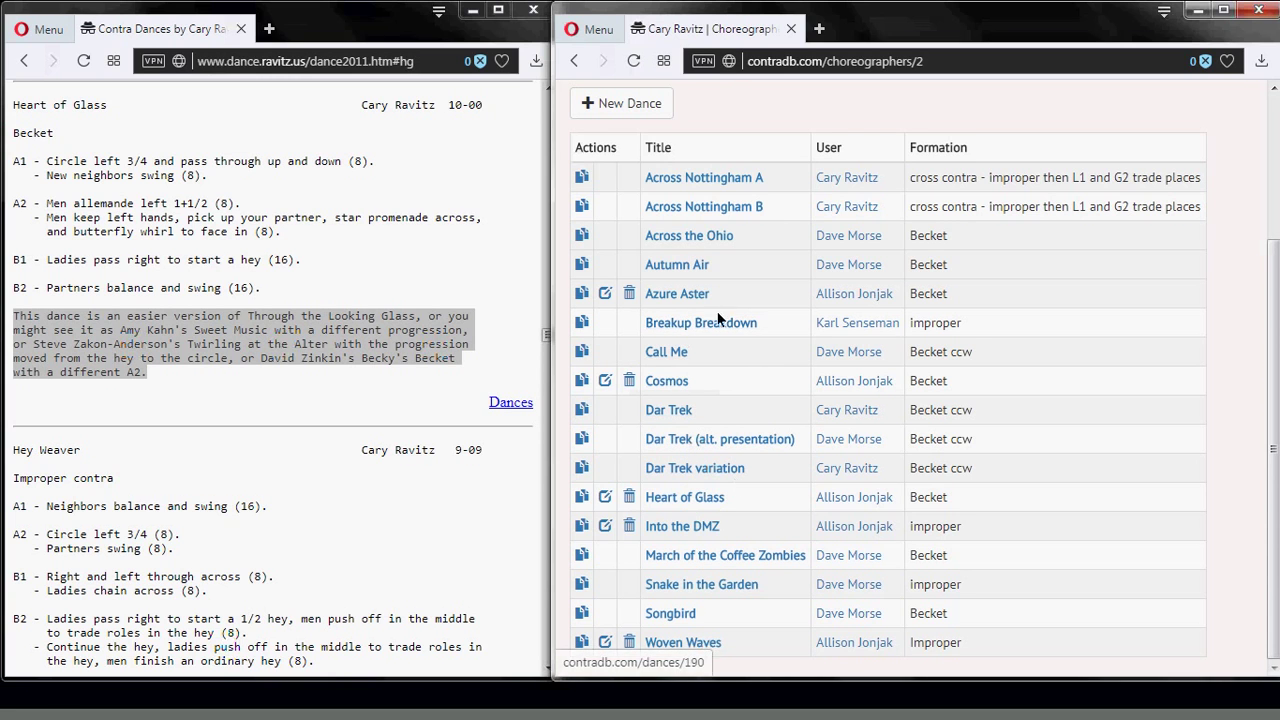
Open "Heart of Glass" from the choreographer's dance list and check its figures and notes.
click(687, 497)
scroll(987, 340, down, 2)
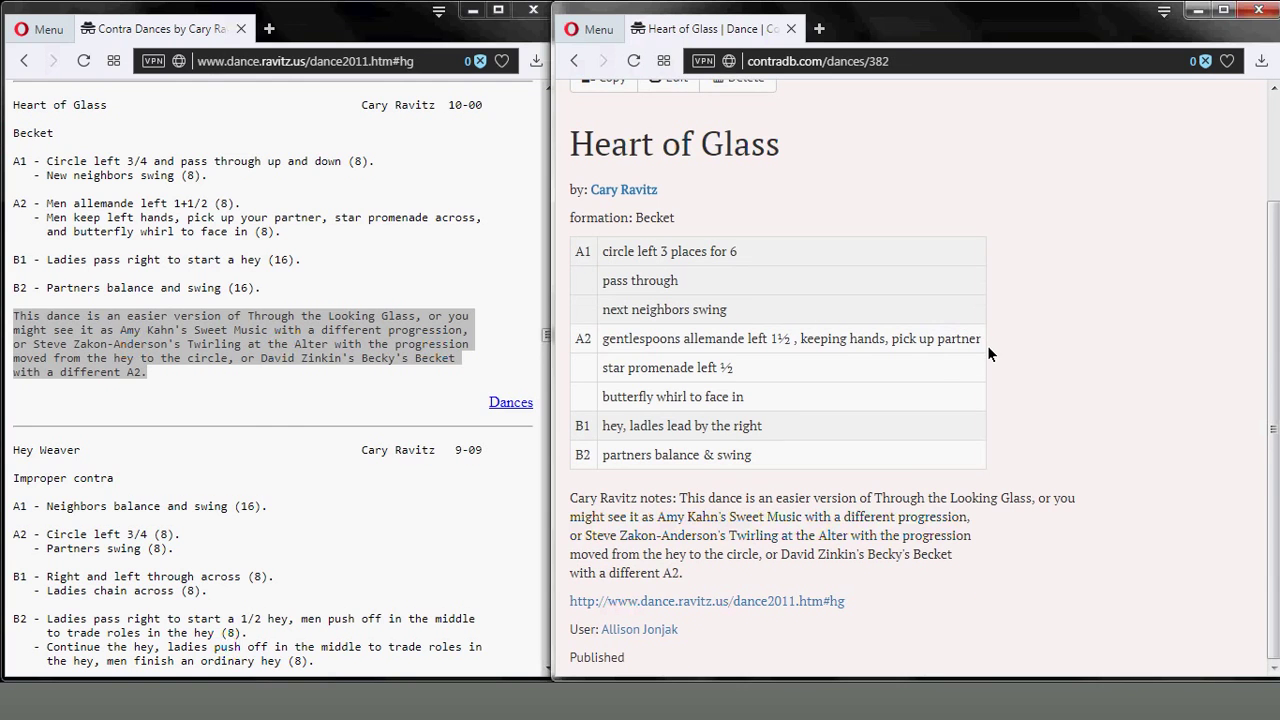
scroll(923, 365, up, 2)
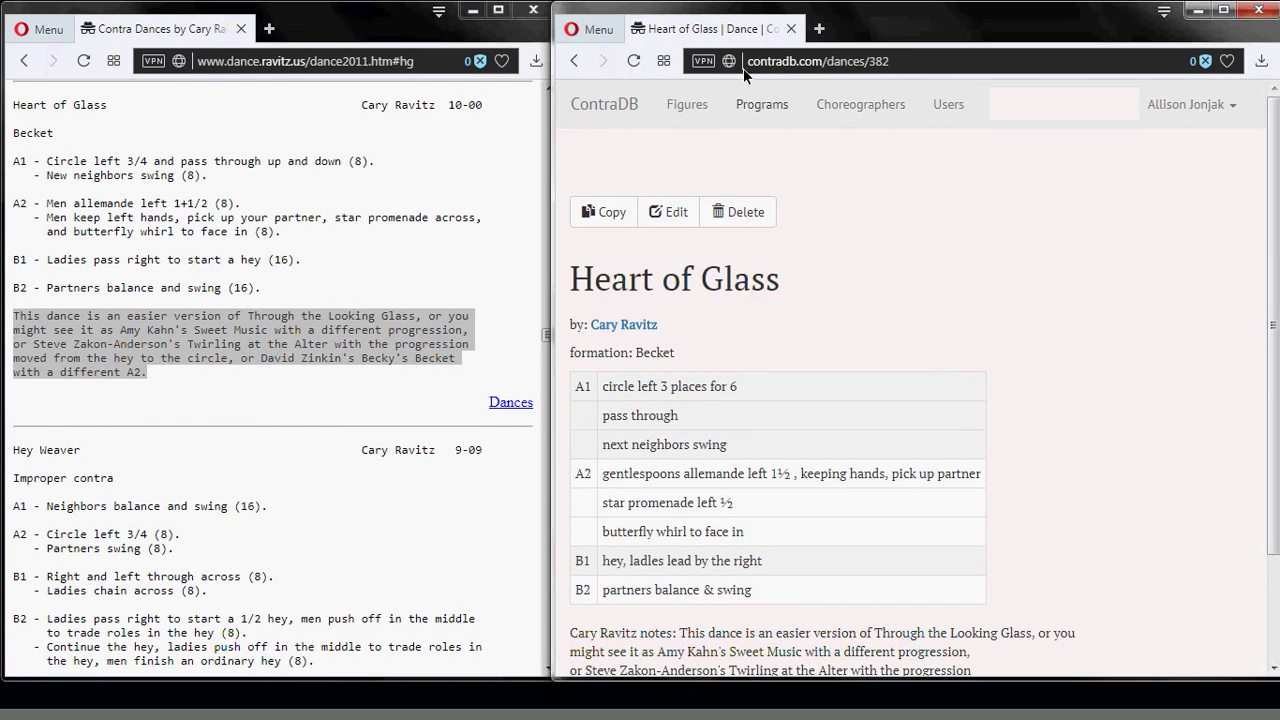